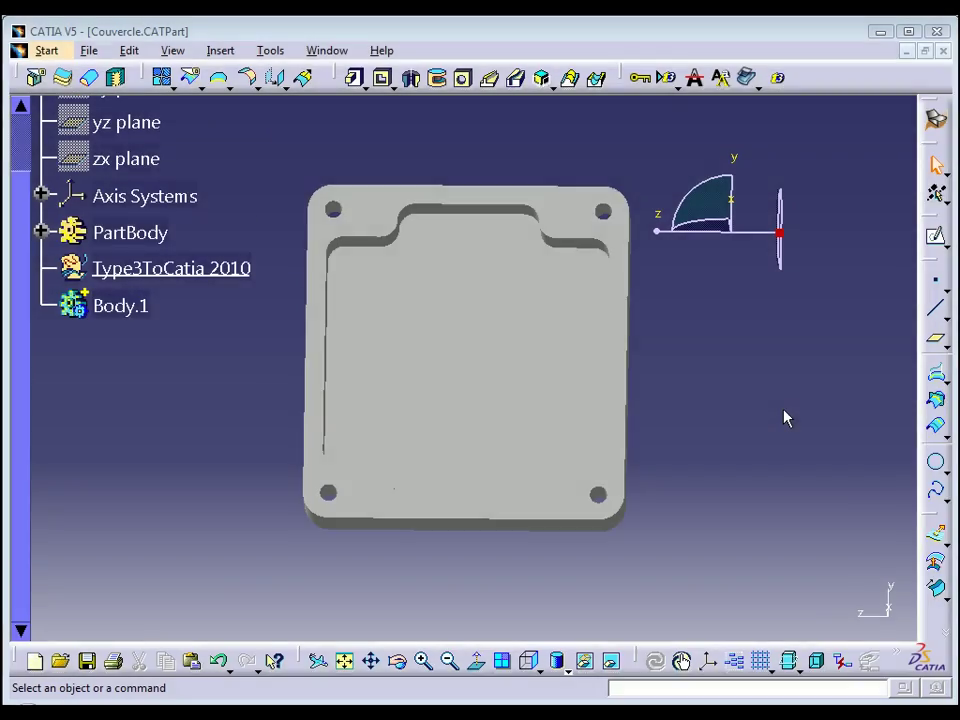
Create Point.35 on the cover plate's inner face at H 15 mm, V 0
click(478, 368)
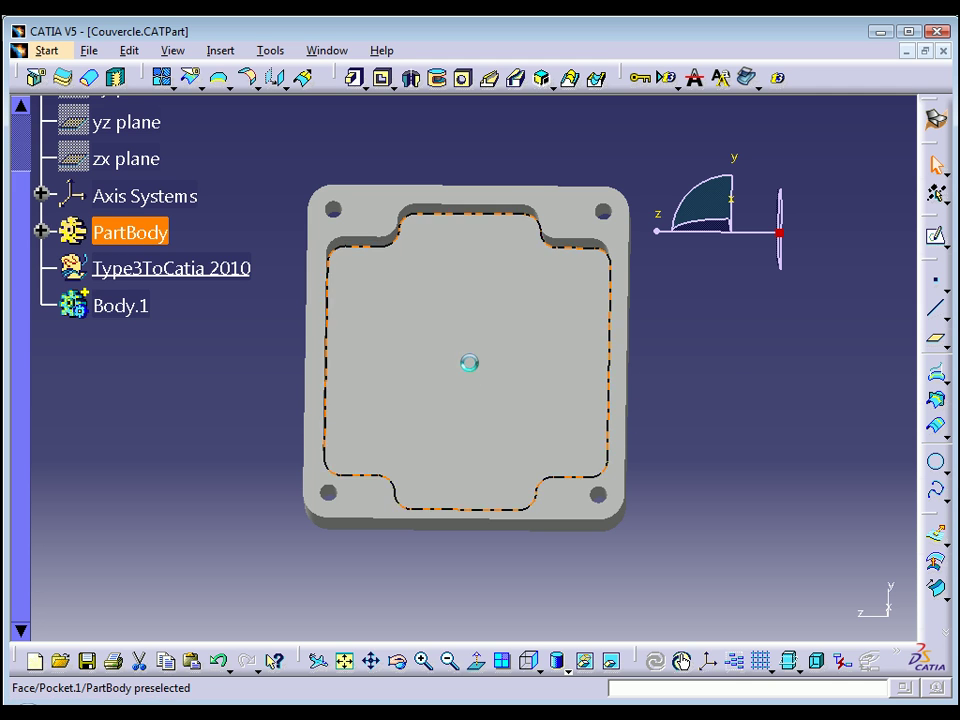
click(937, 283)
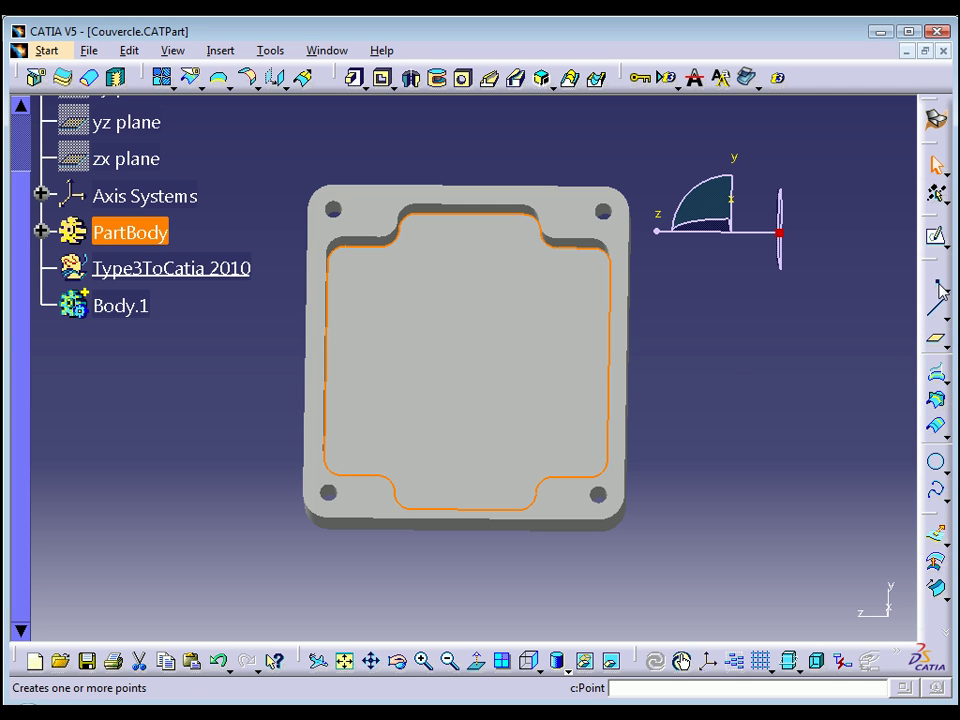
click(942, 290)
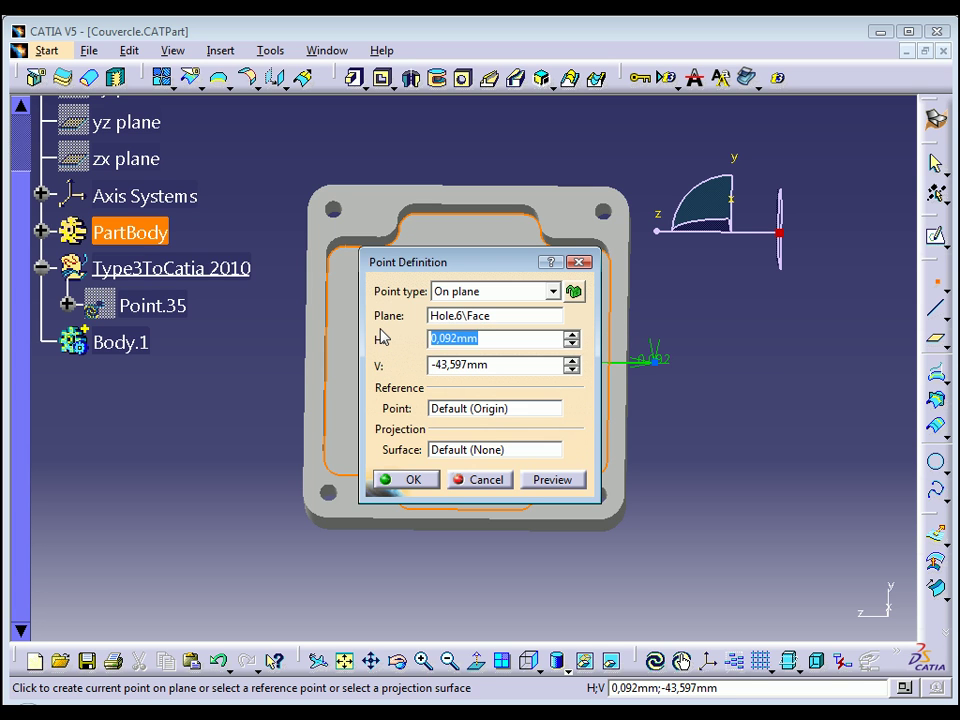
text(15)
key(Tab)
text(0)
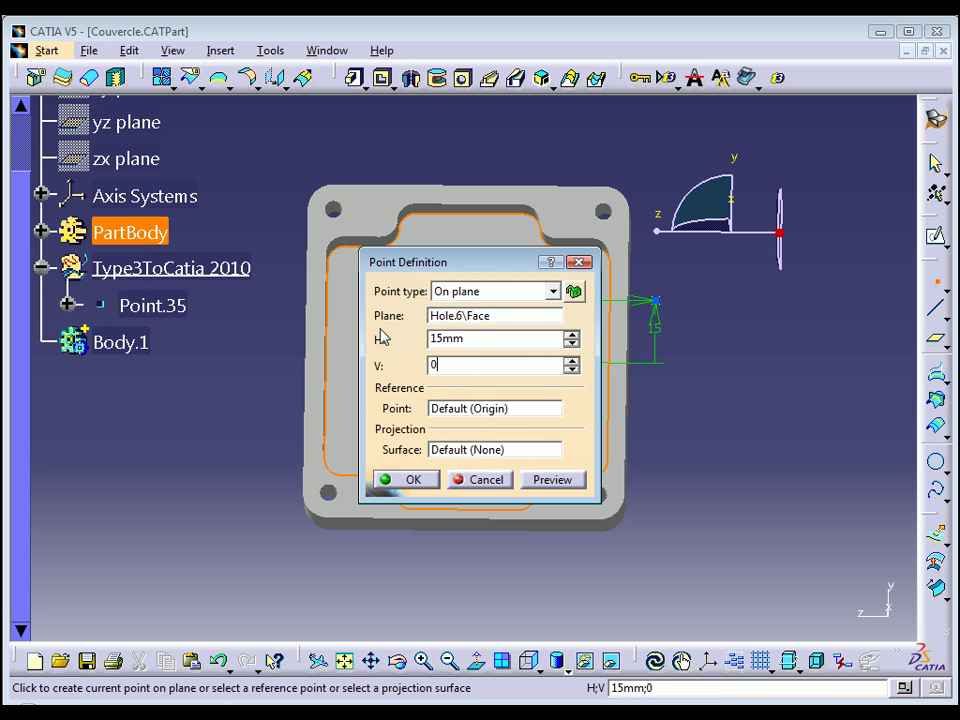
click(407, 480)
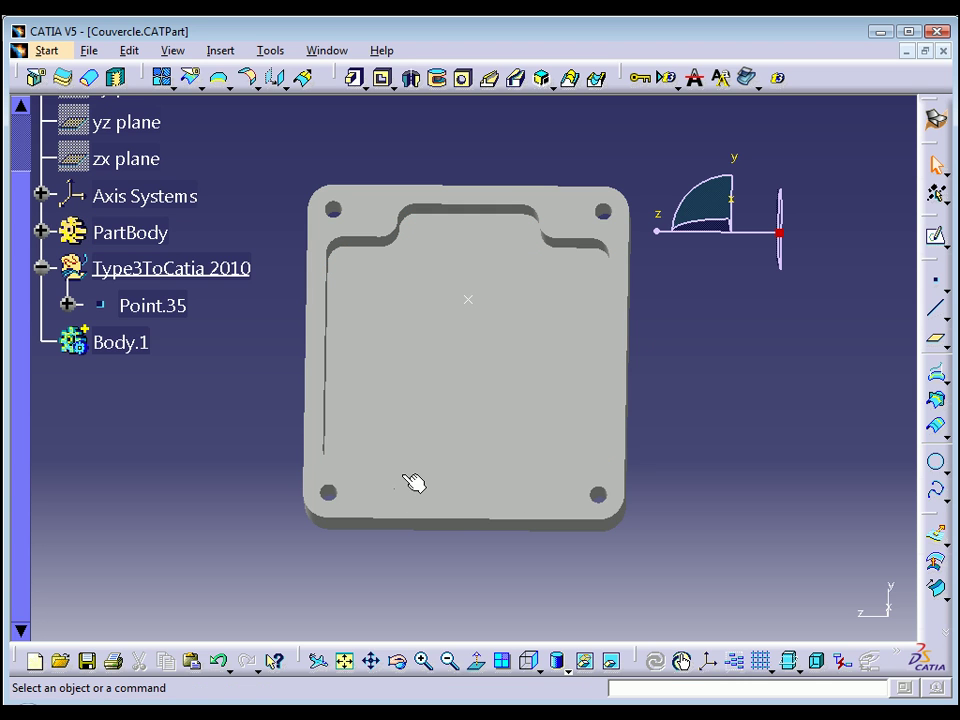
Translate Point.35 by -10 mm along Y, repeated with 2 extra instances
click(158, 313)
click(303, 78)
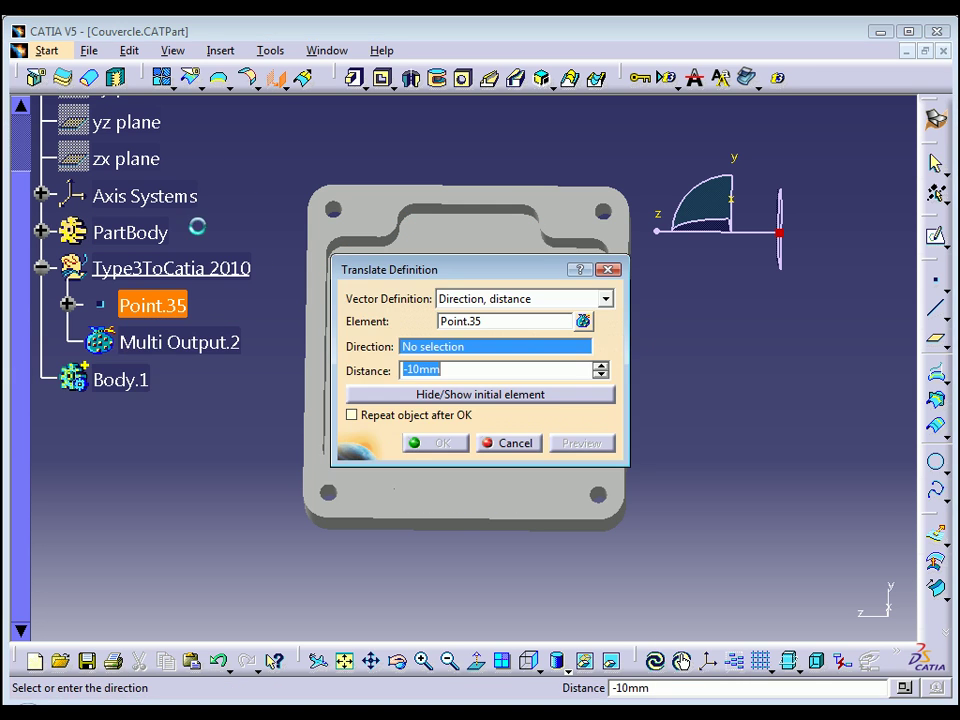
right_click(445, 345)
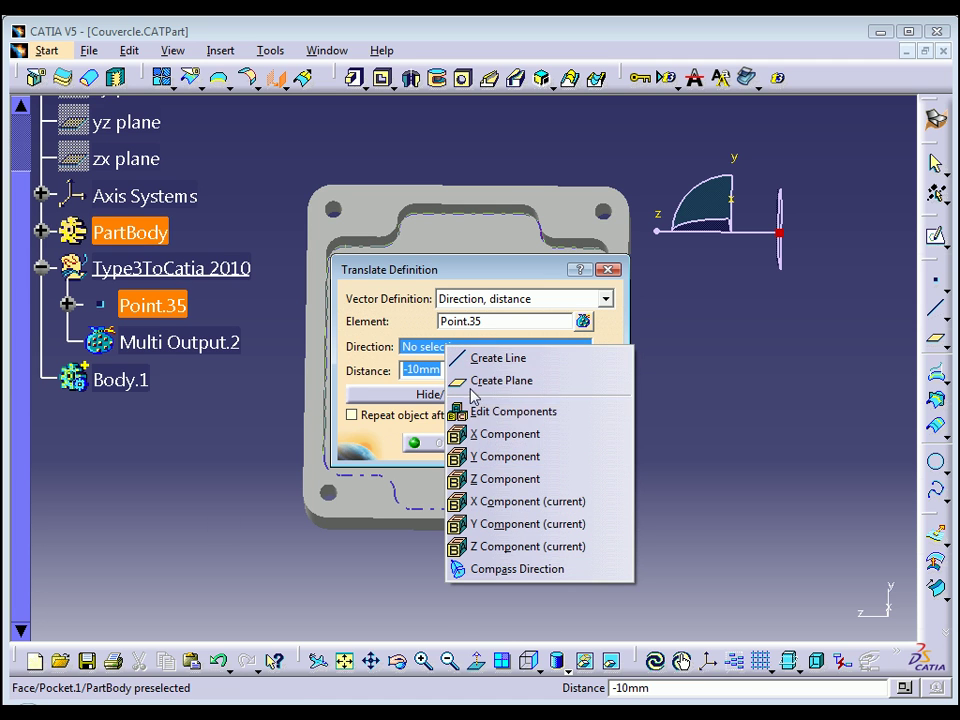
click(489, 456)
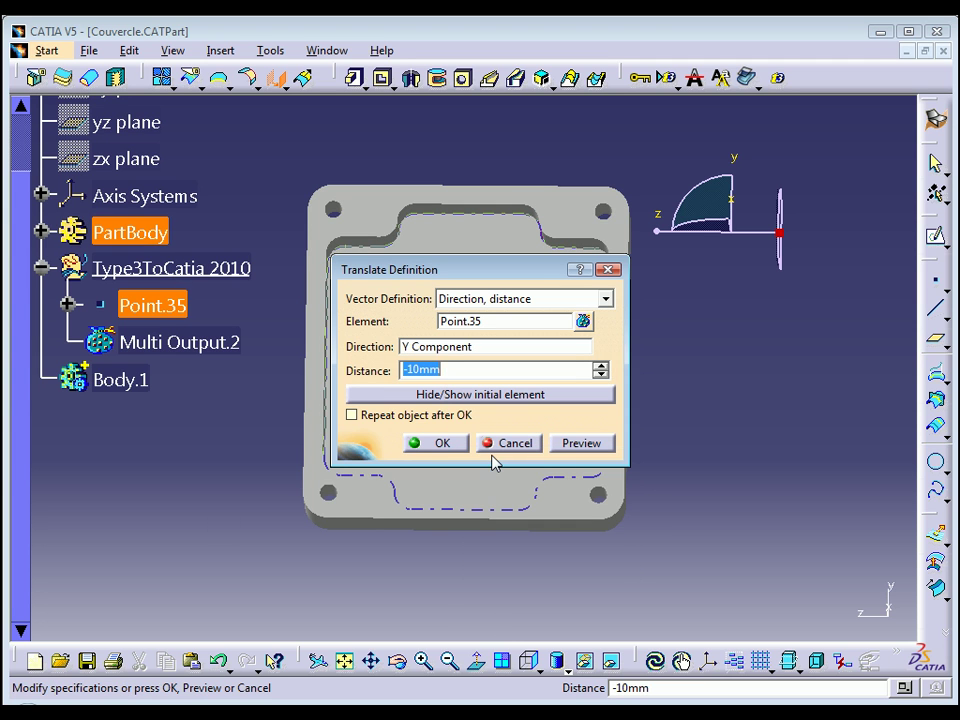
click(352, 414)
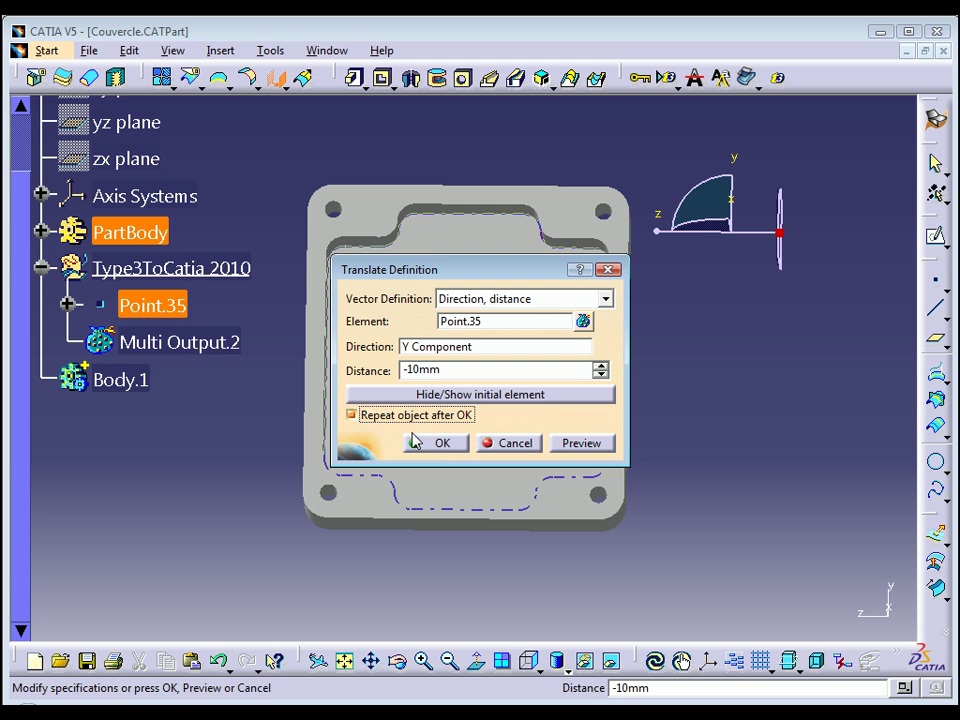
click(428, 441)
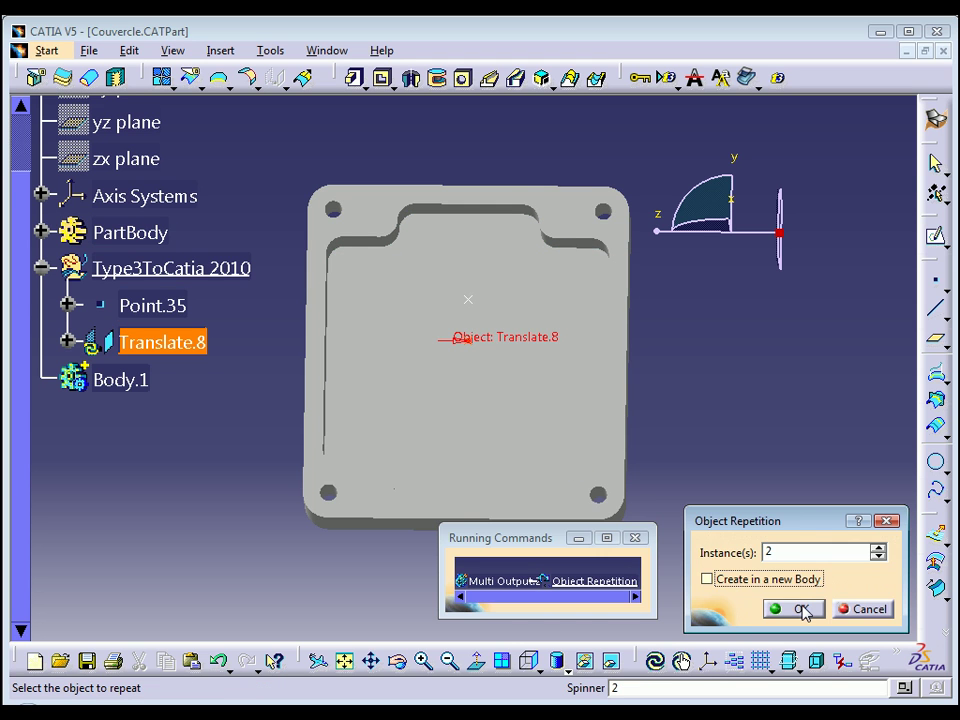
click(803, 610)
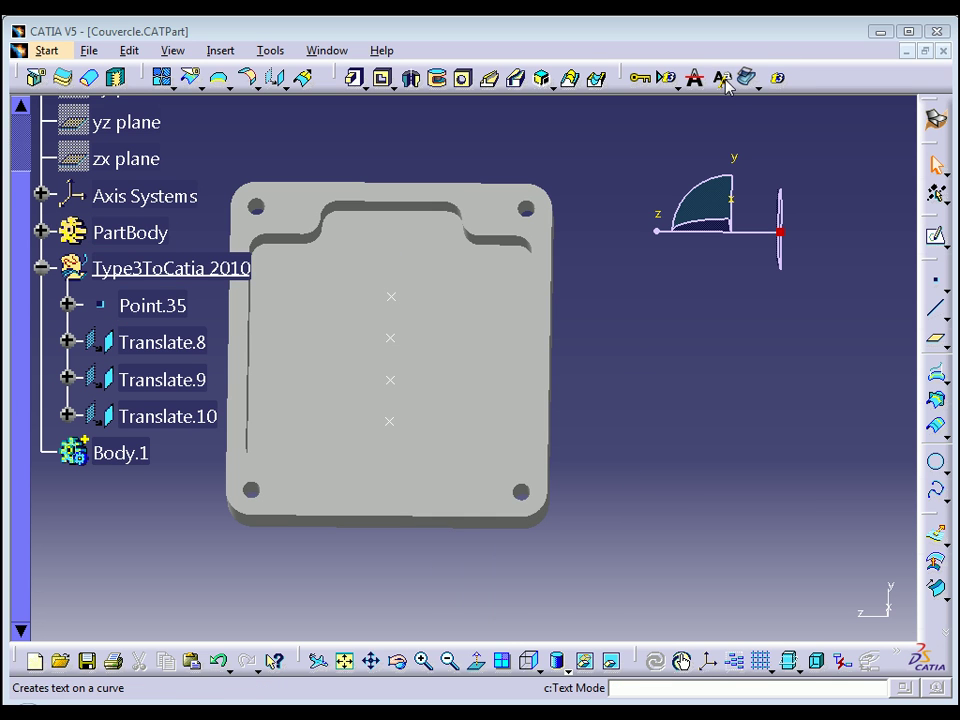
click(723, 80)
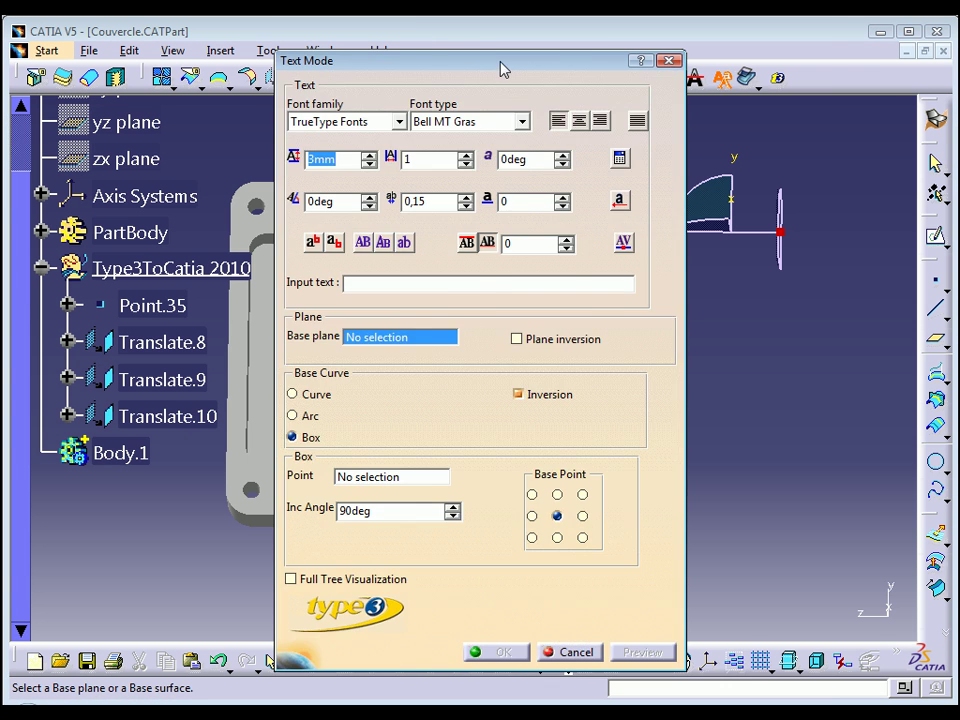
drag(503, 69, 746, 61)
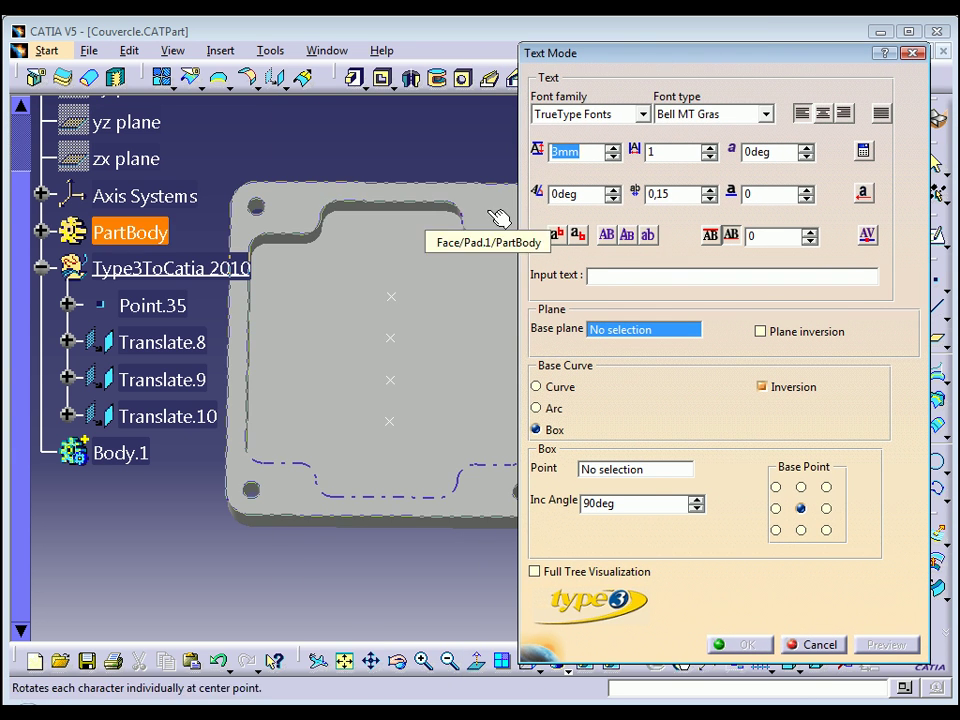
click(497, 219)
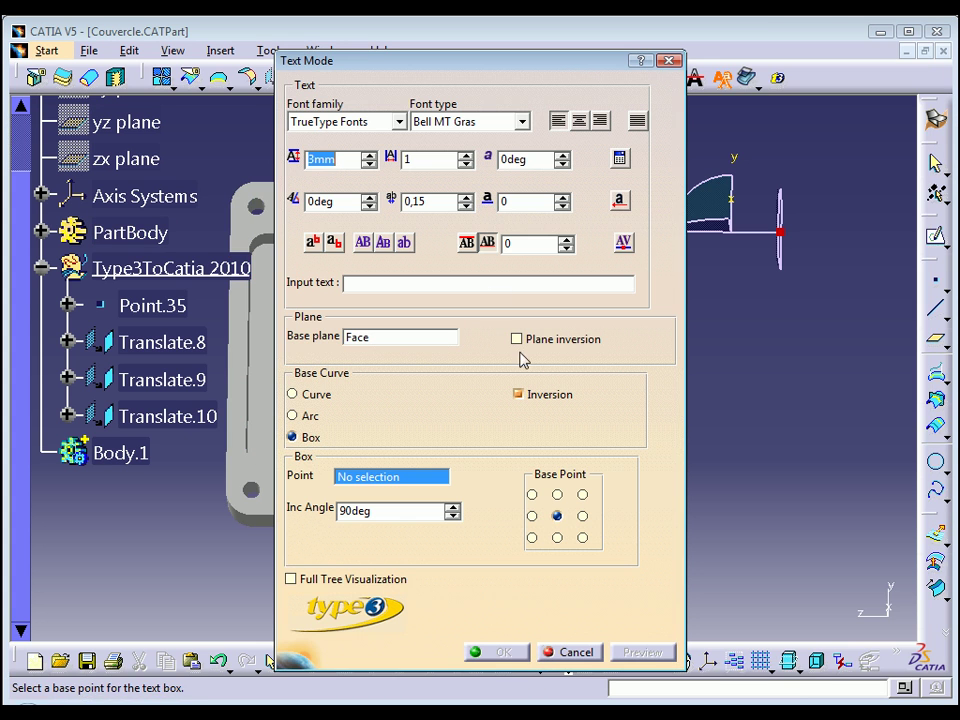
click(150, 305)
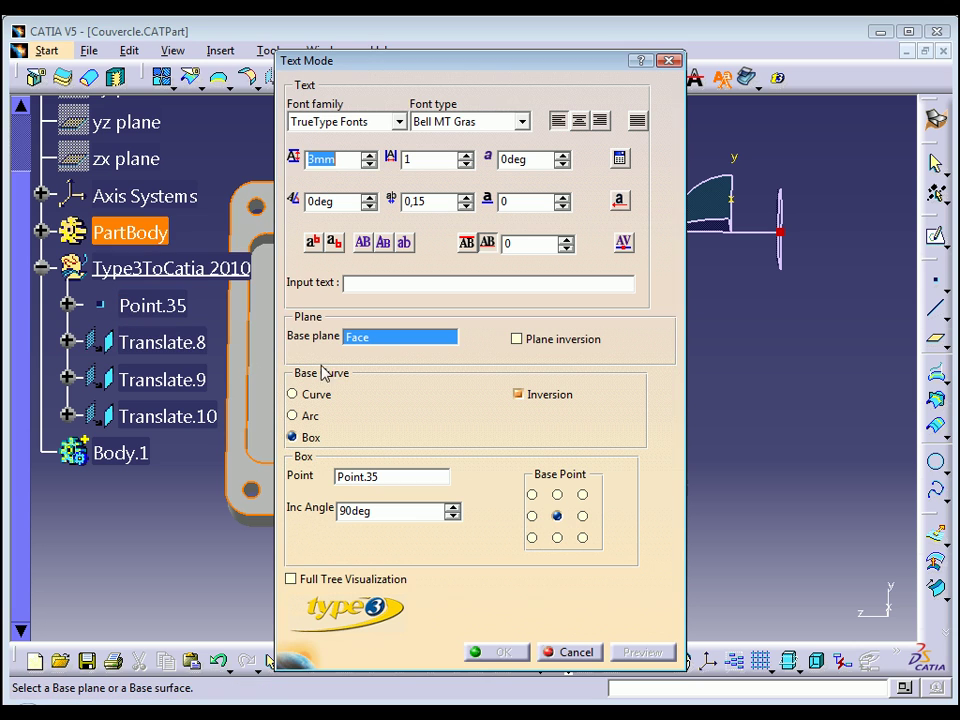
click(364, 285)
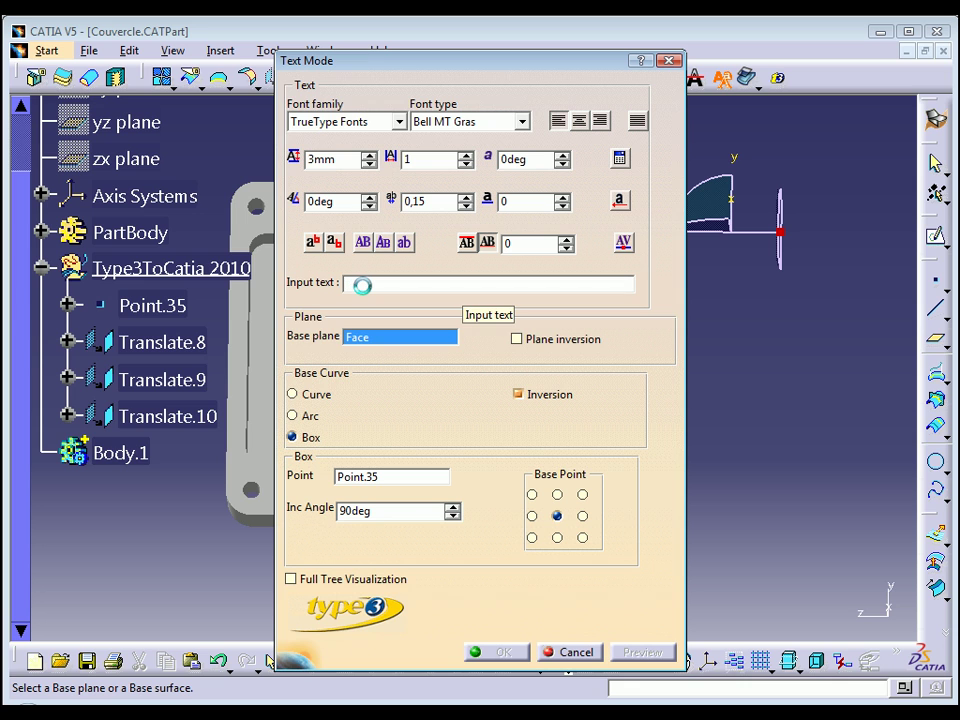
text(220/240 VAC)
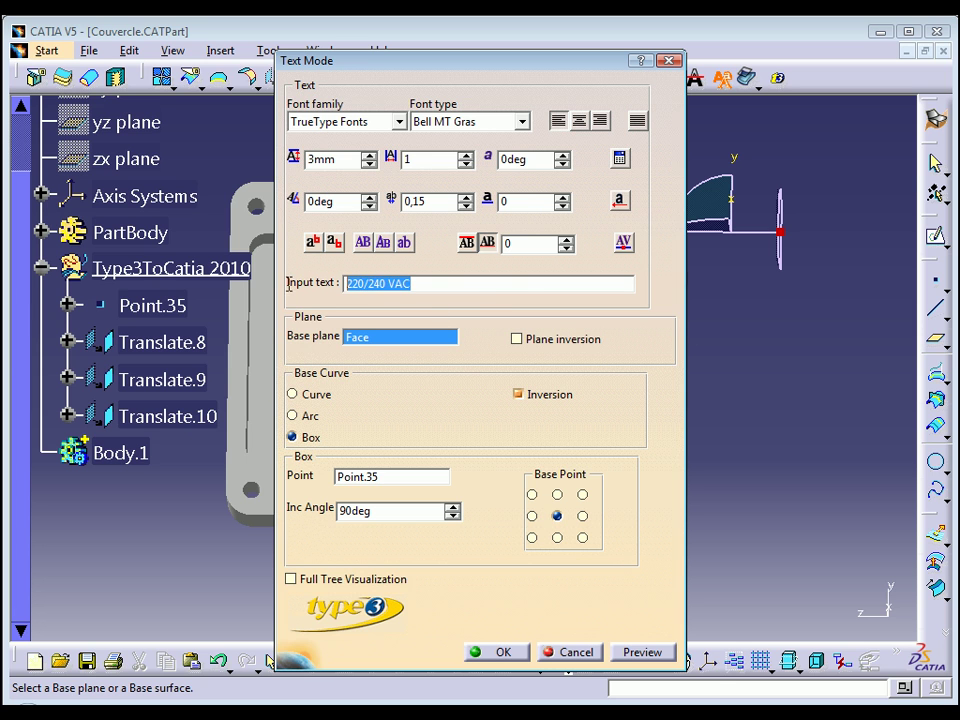
click(521, 121)
drag(526, 187, 525, 155)
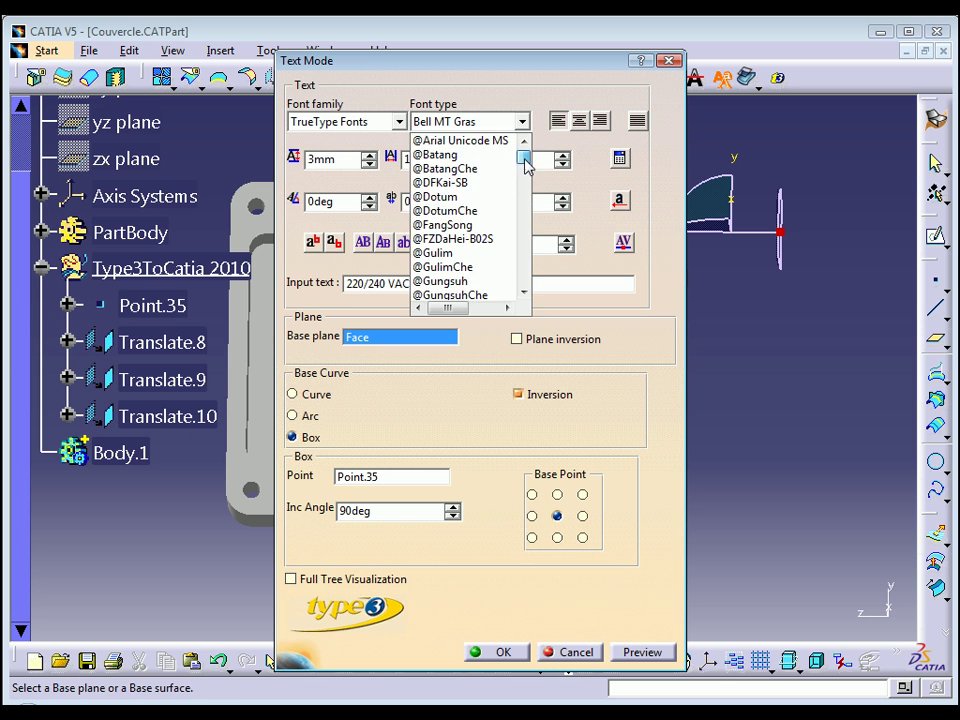
click(489, 141)
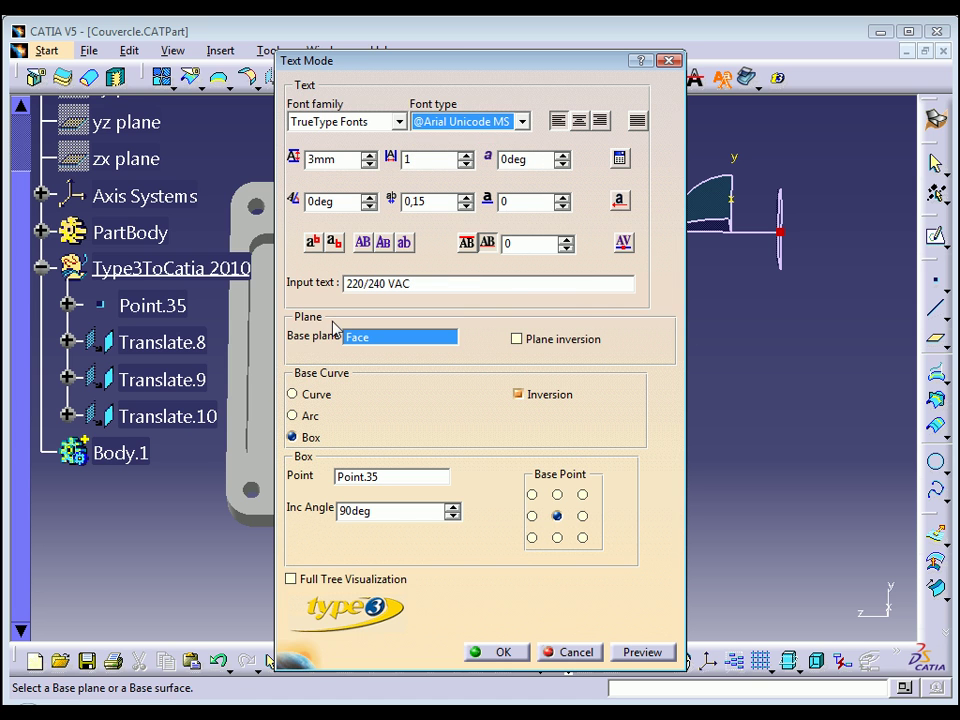
key(Return)
drag(463, 63, 695, 37)
click(736, 627)
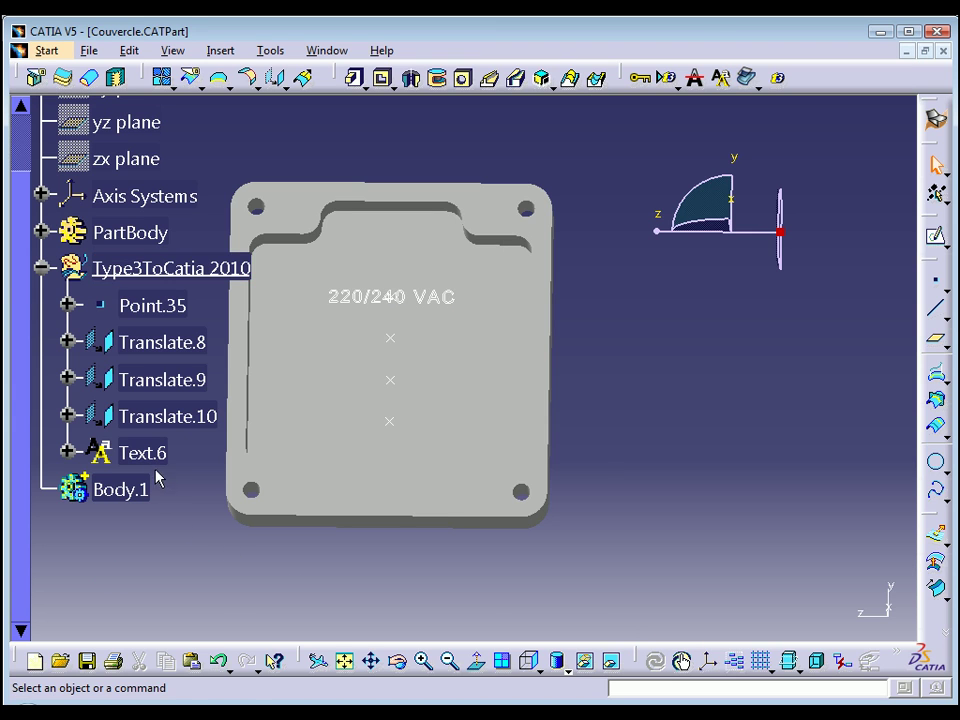
Copy Text.6 and paste it three times into the Type3ToCatia 2010 set
right_click(150, 456)
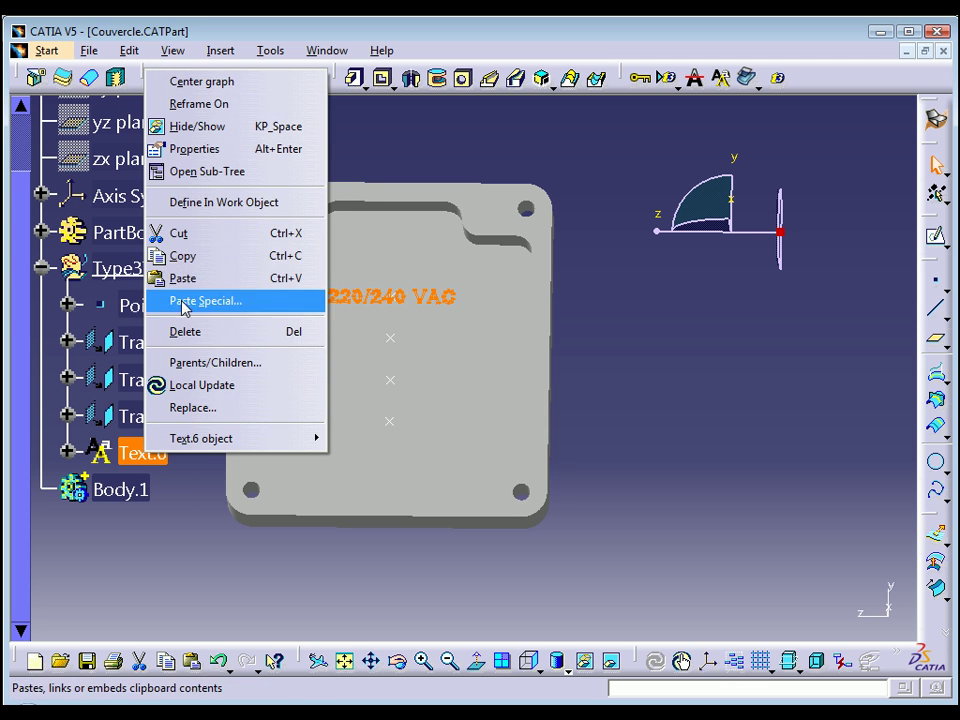
click(182, 255)
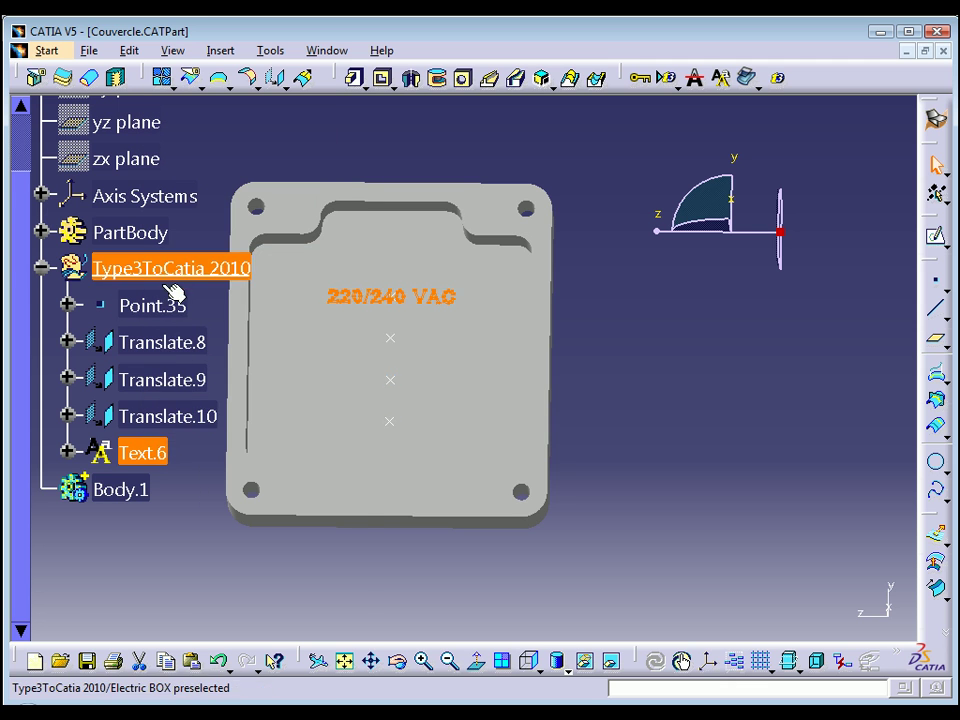
right_click(172, 287)
click(203, 479)
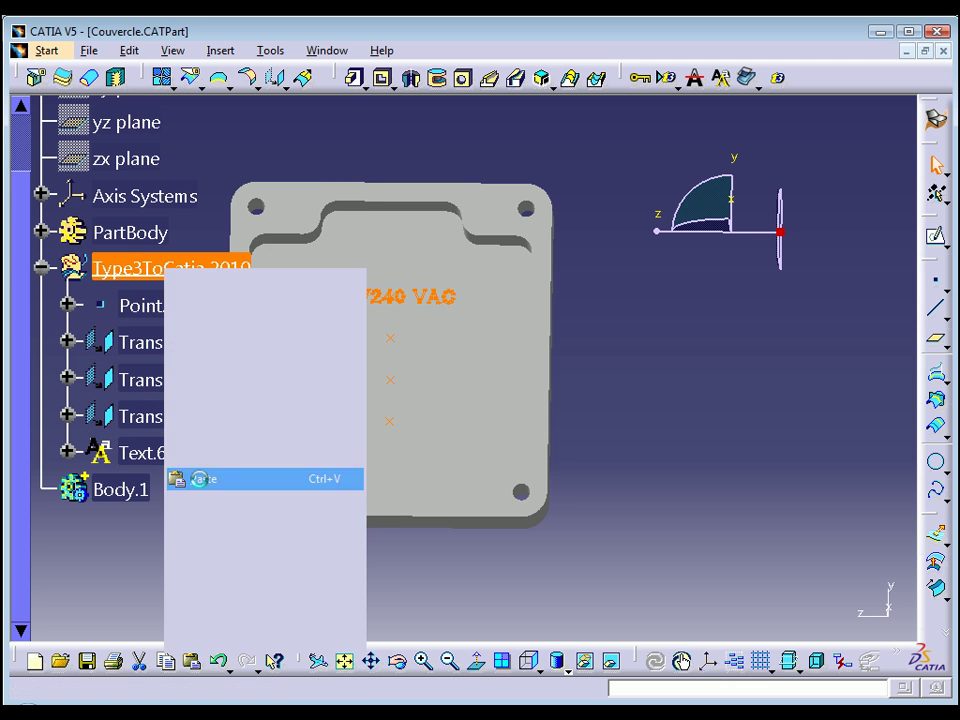
right_click(155, 272)
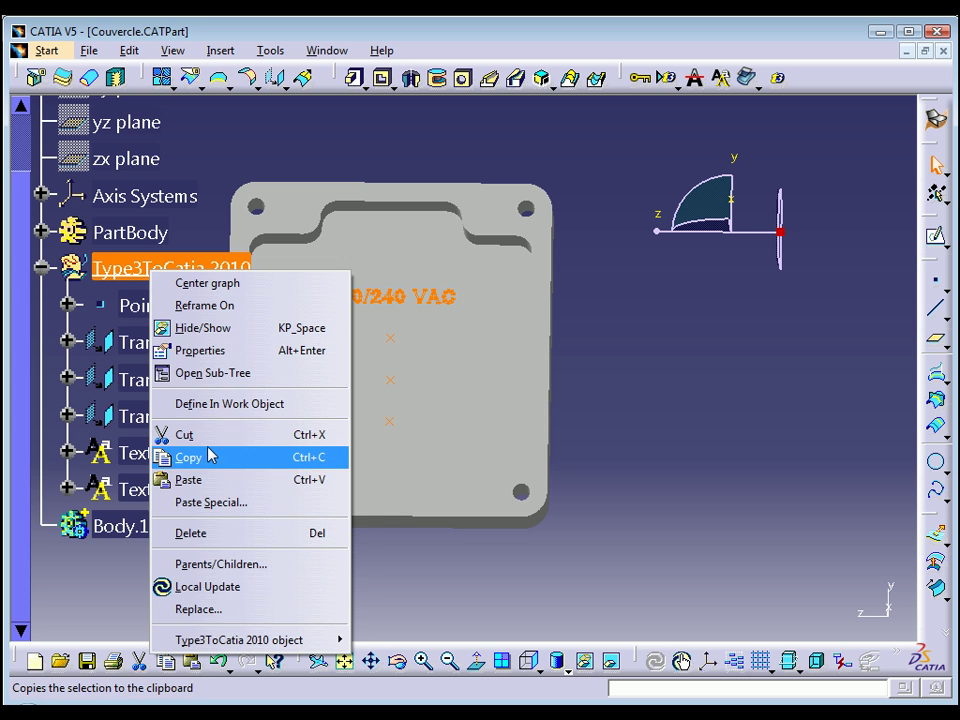
click(190, 479)
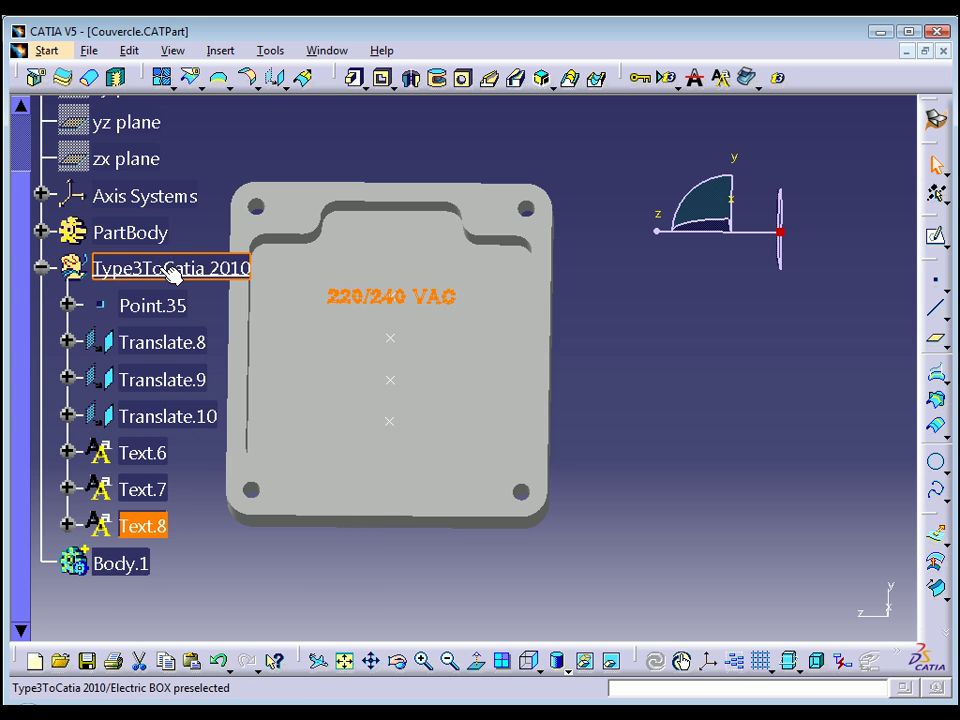
right_click(170, 271)
click(227, 478)
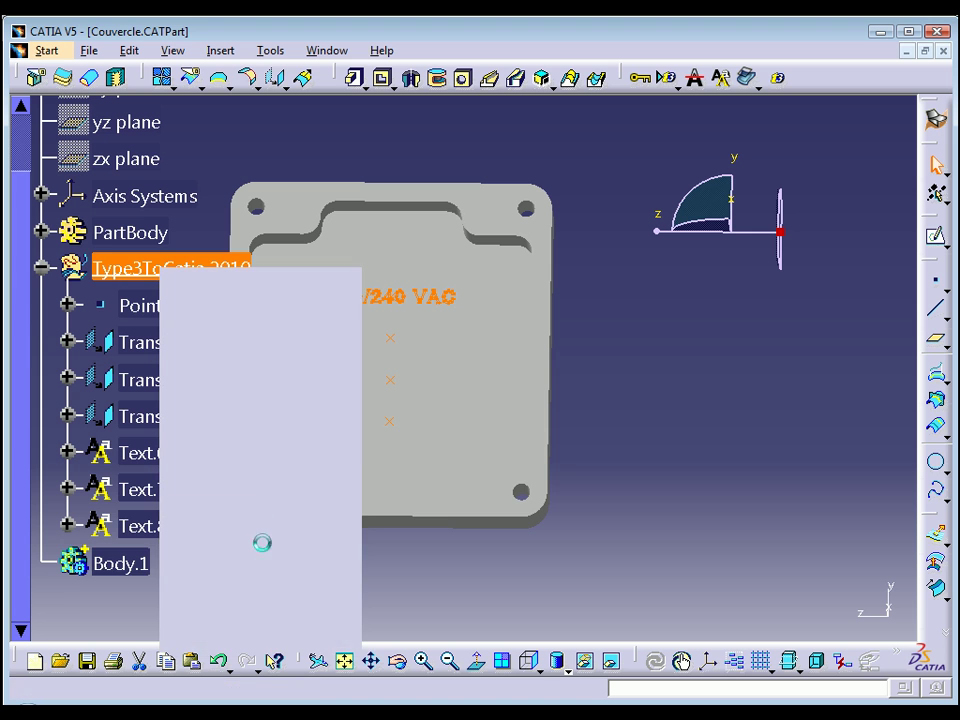
Change Text.7 to read 'IP 65', anchored at a vertex below the 220/240 VAC line
double_click(135, 489)
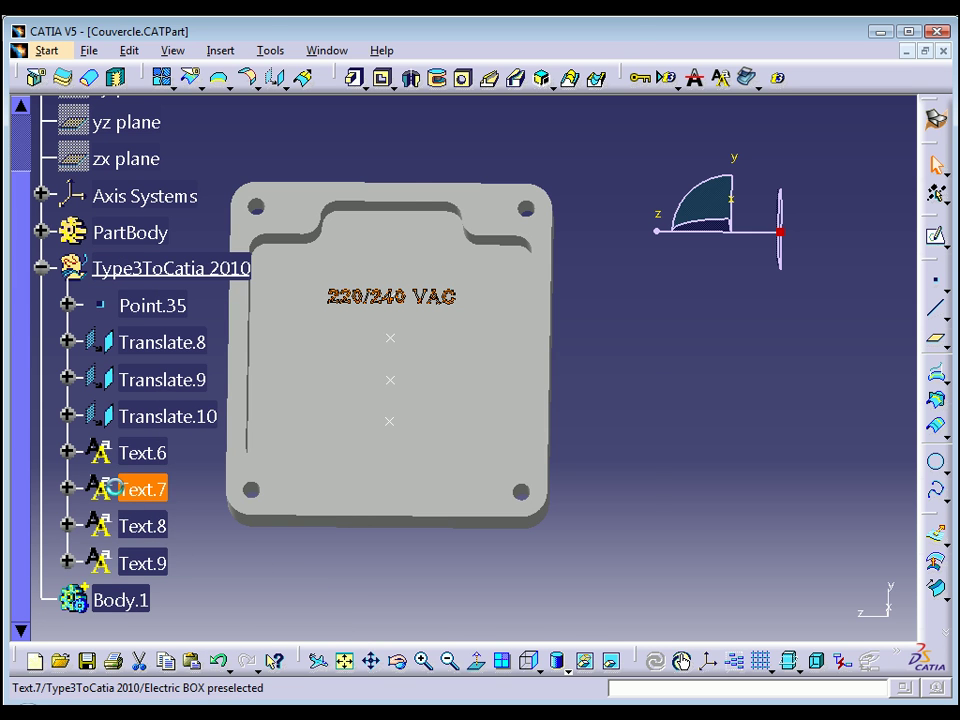
drag(482, 62, 722, 53)
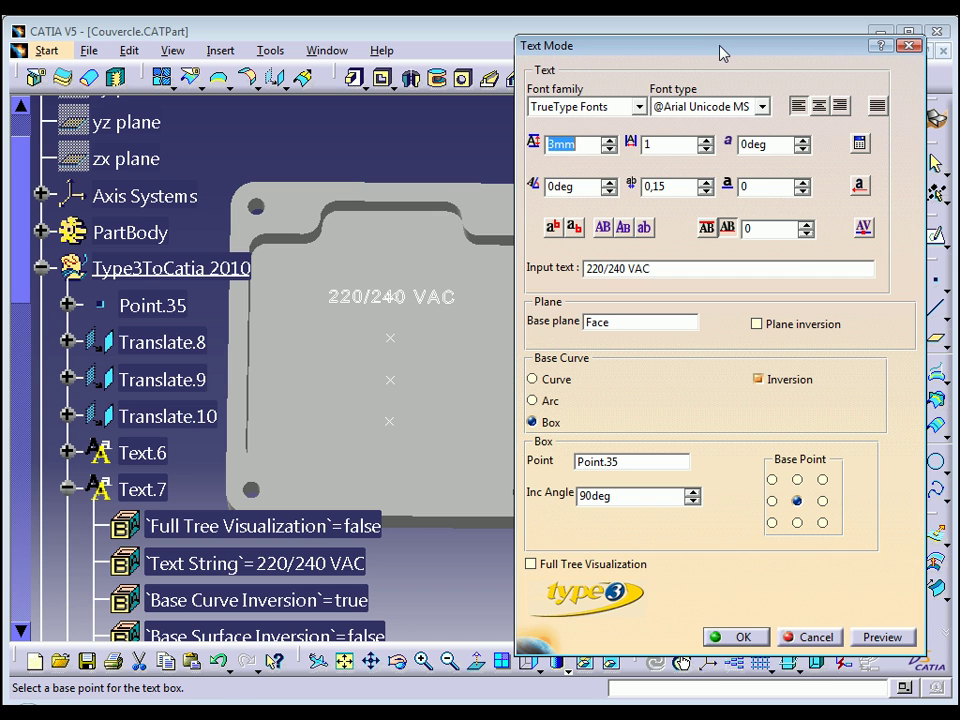
drag(660, 268, 531, 270)
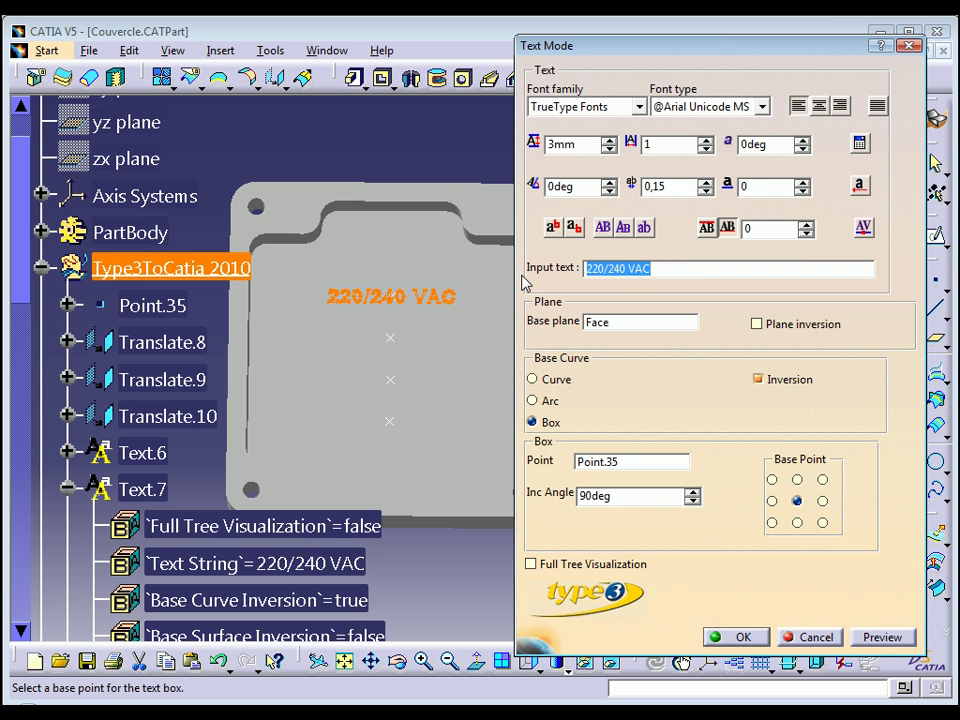
key(Caps_Lock)
text(IP )
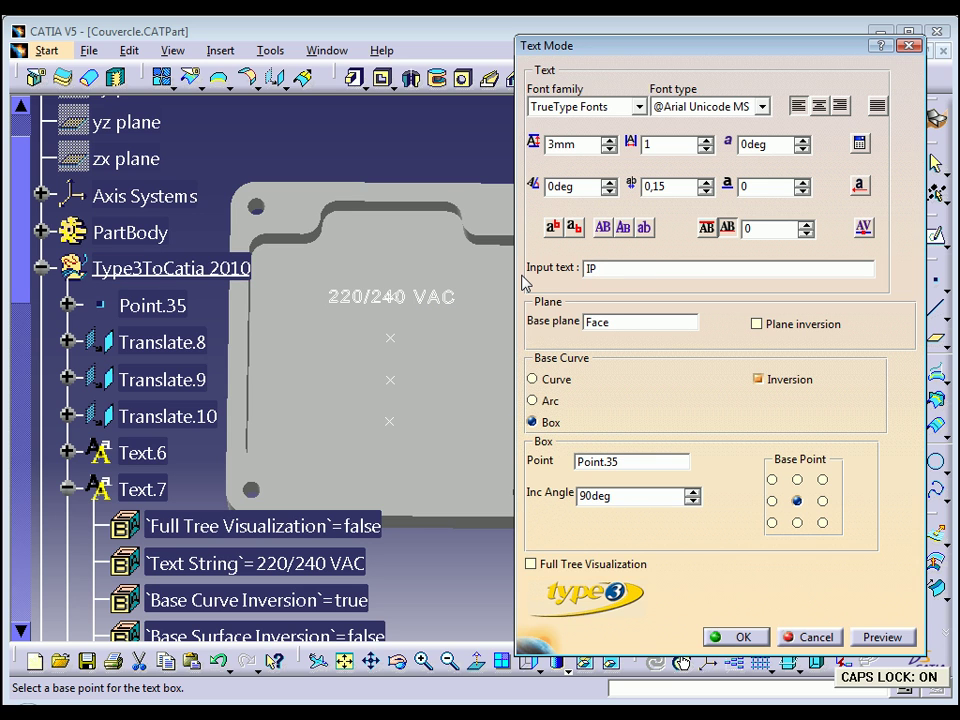
text(65)
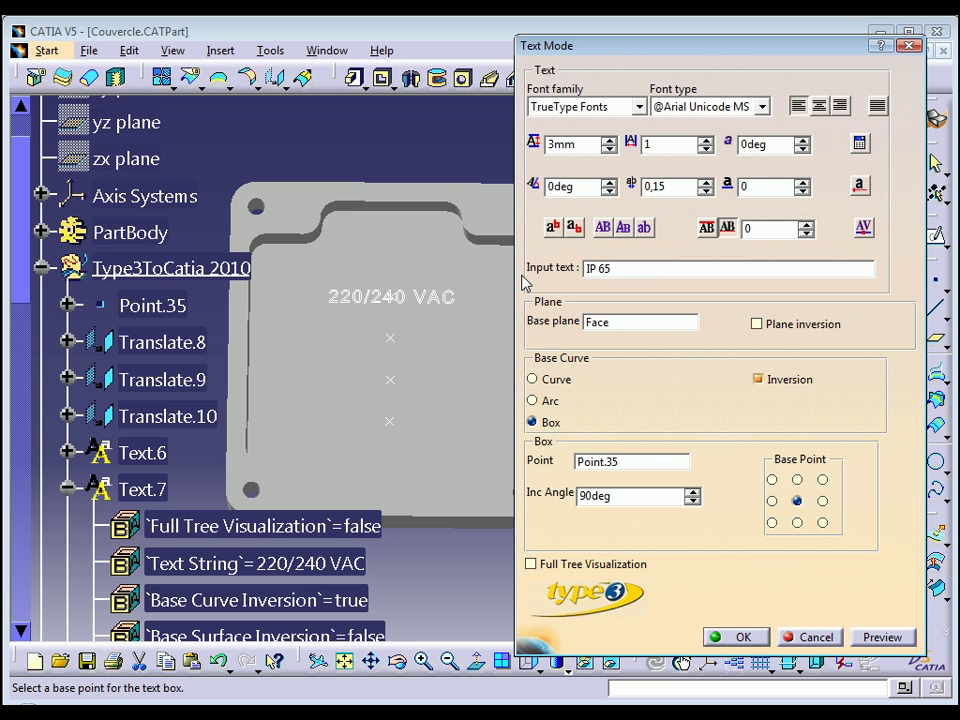
click(612, 470)
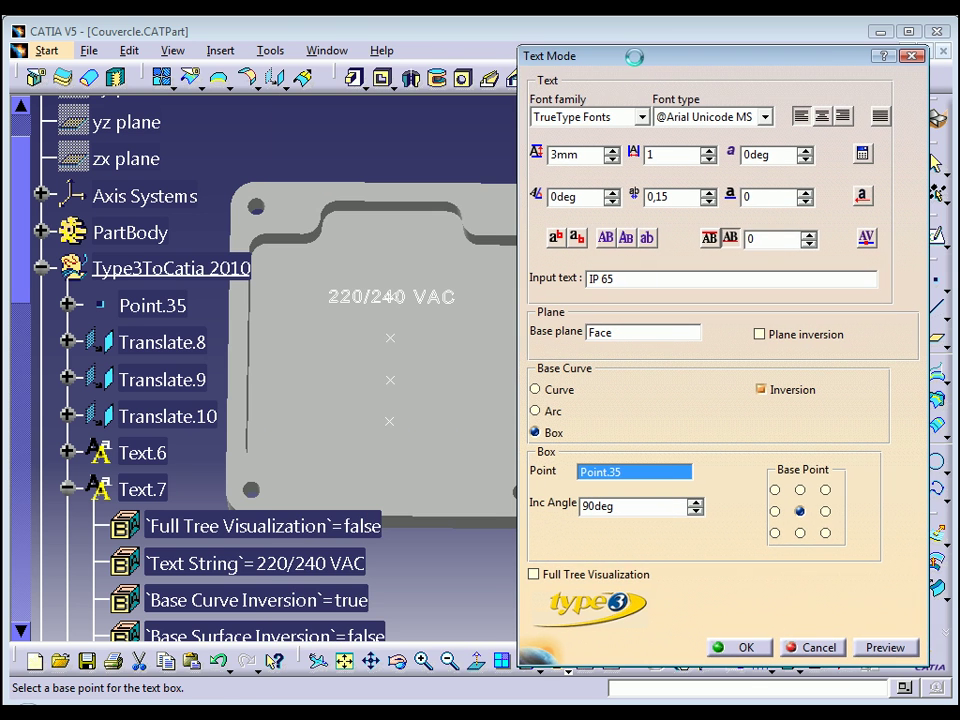
click(392, 340)
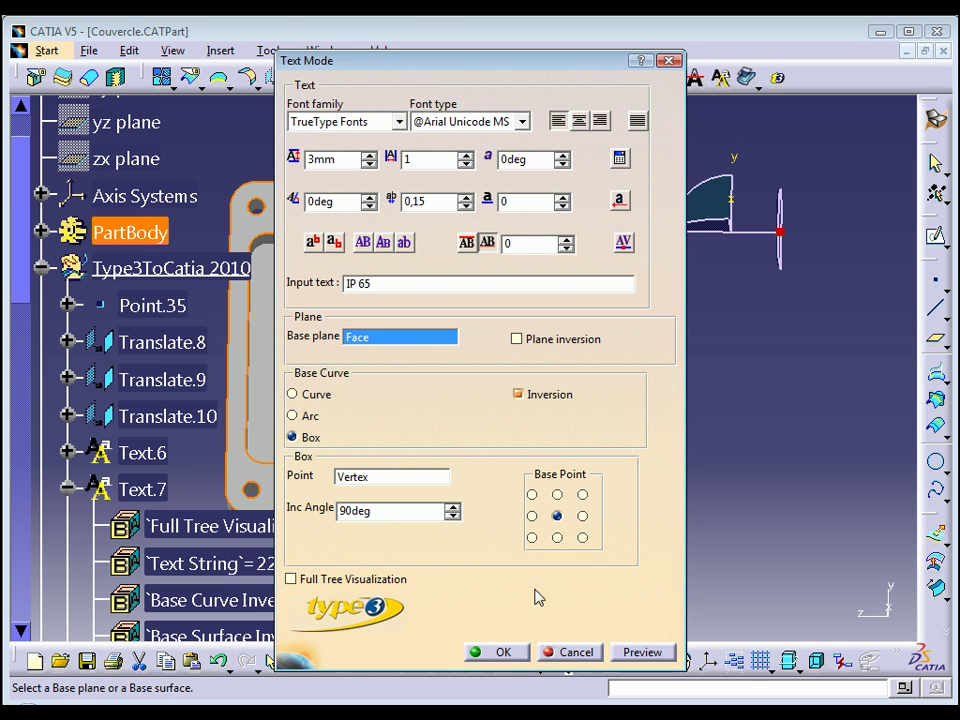
click(513, 652)
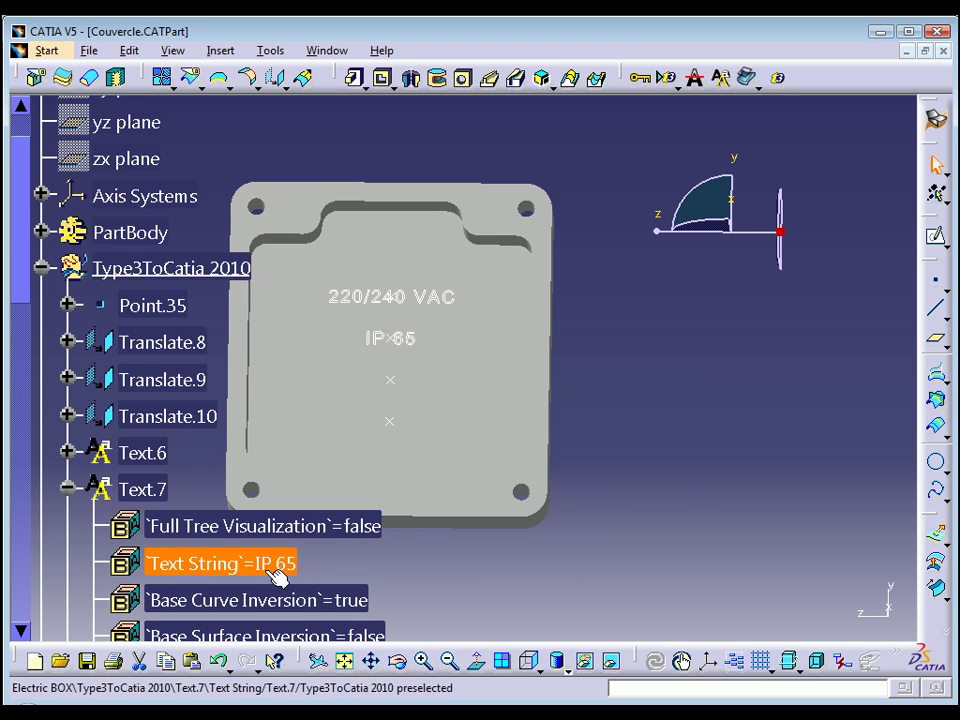
click(66, 490)
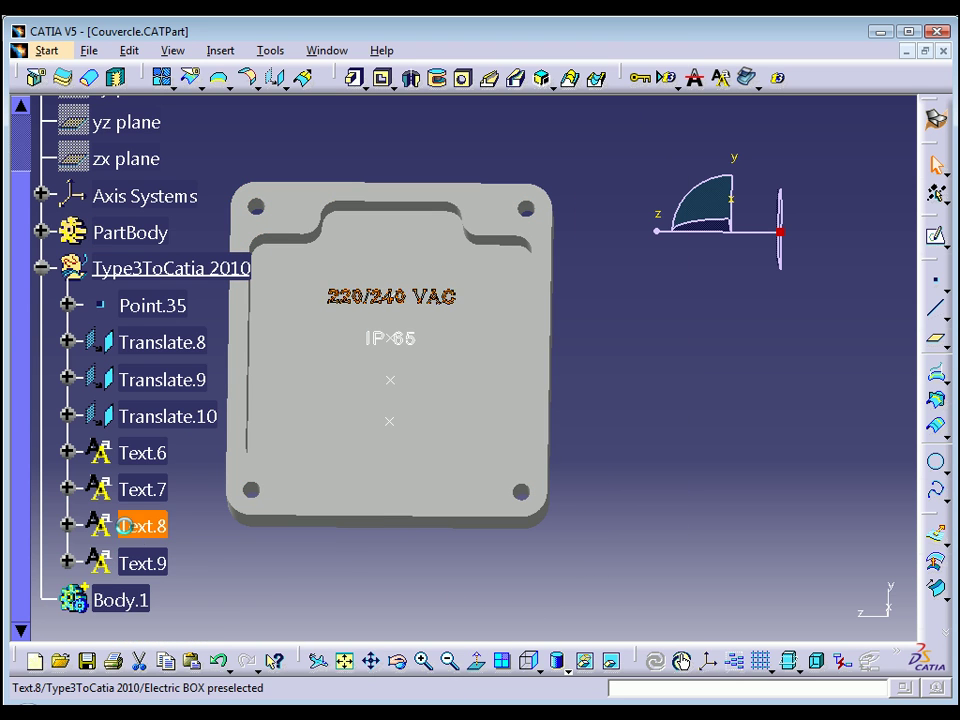
Change Text.8 to read '50/60 Hz', anchored at Translate.9
double_click(133, 523)
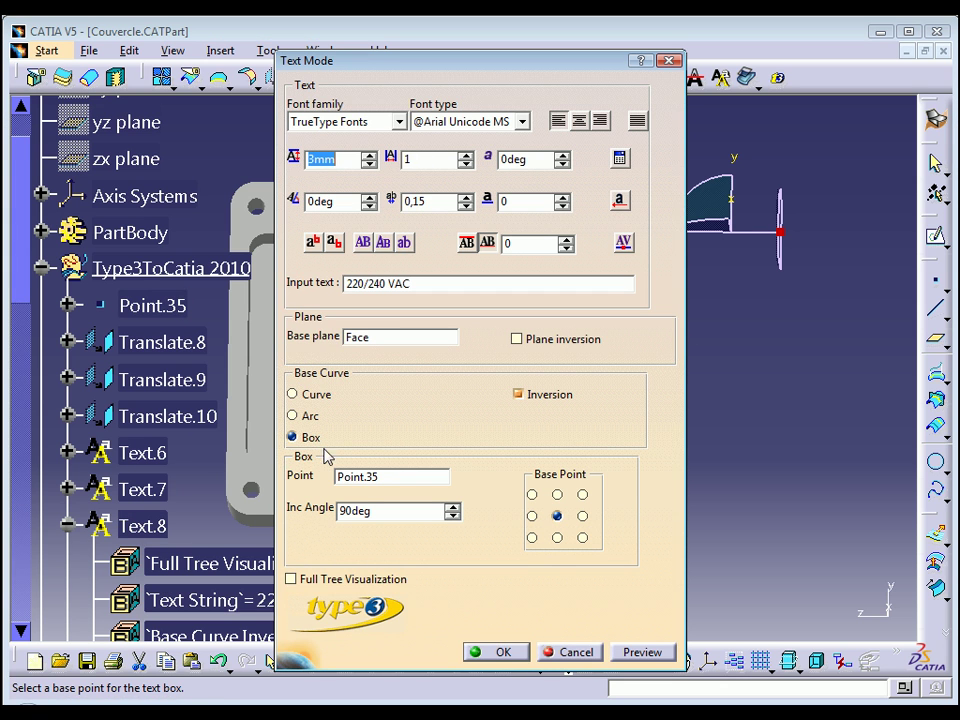
click(362, 481)
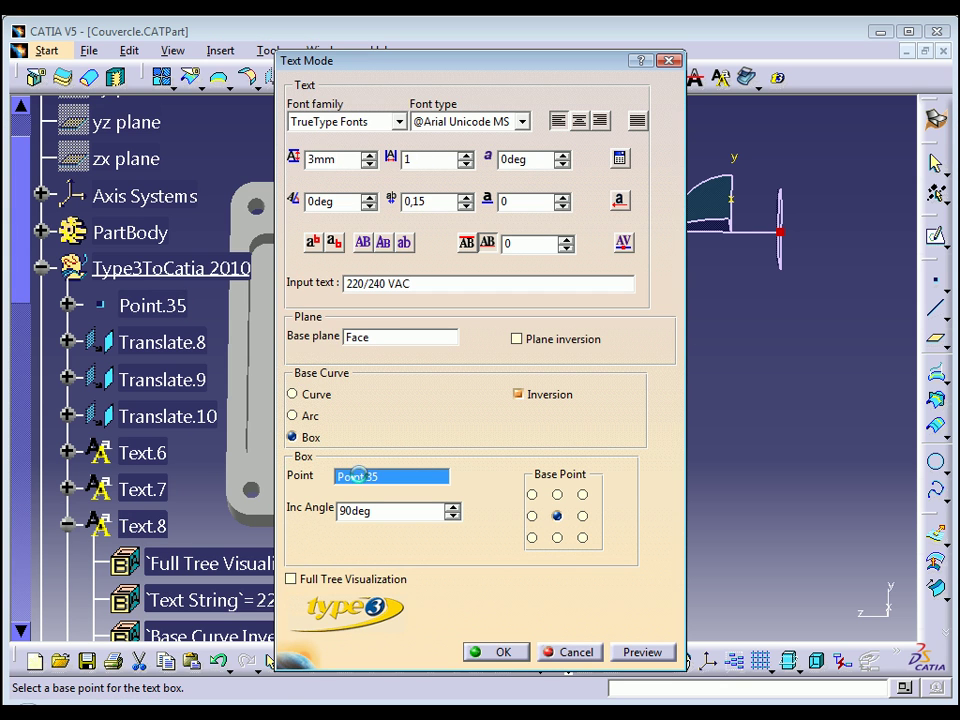
click(165, 380)
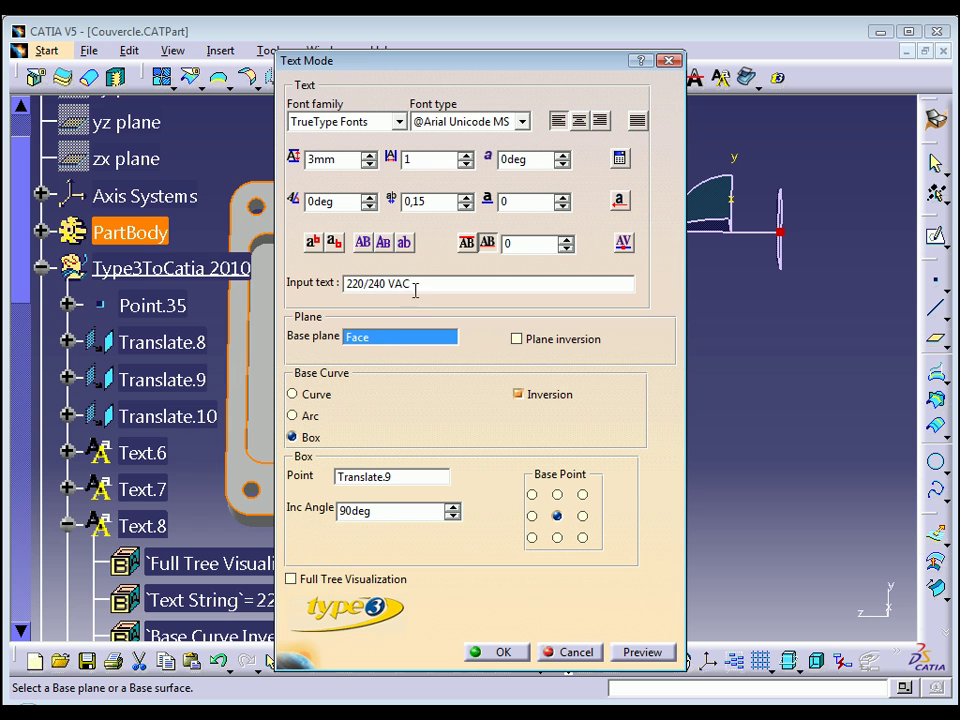
drag(418, 284, 310, 288)
key(BackSpace)
text(50)
key(Caps_Lock)
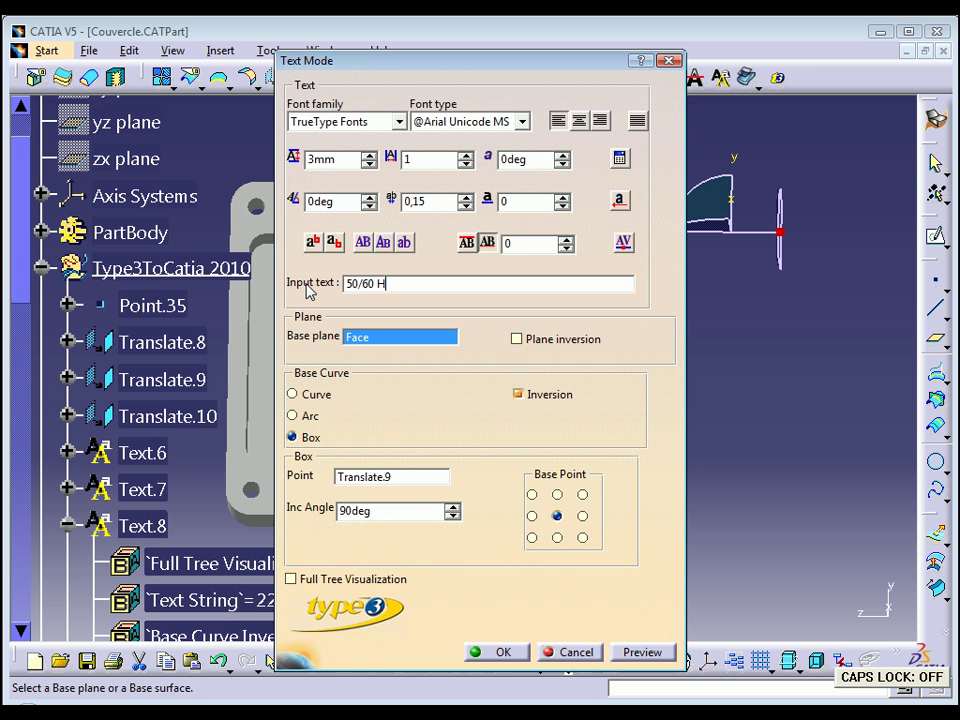
text(z)
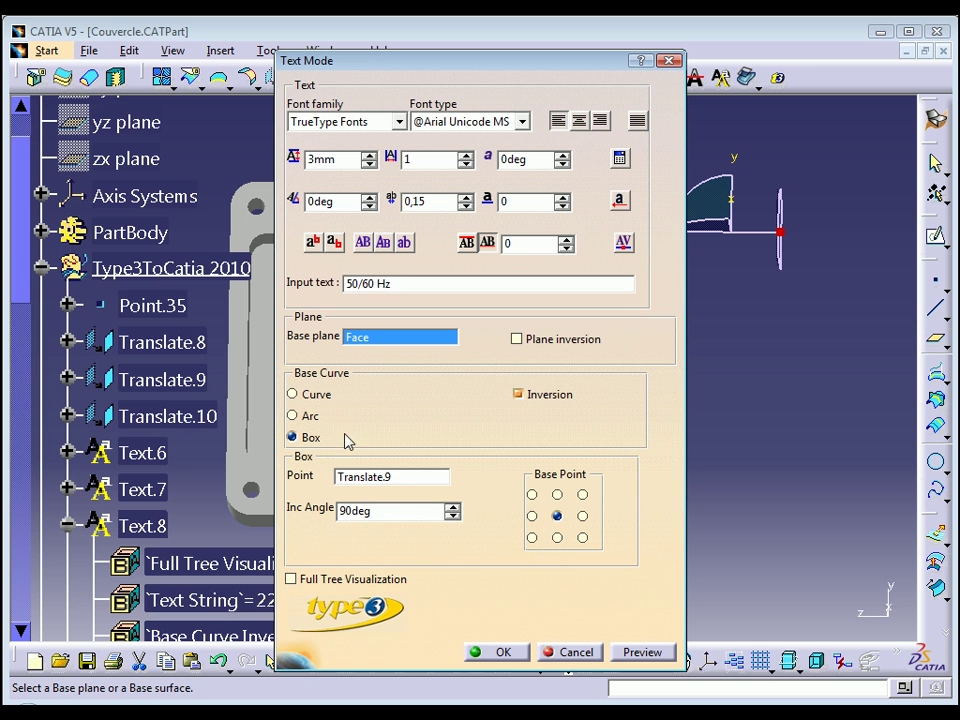
click(502, 657)
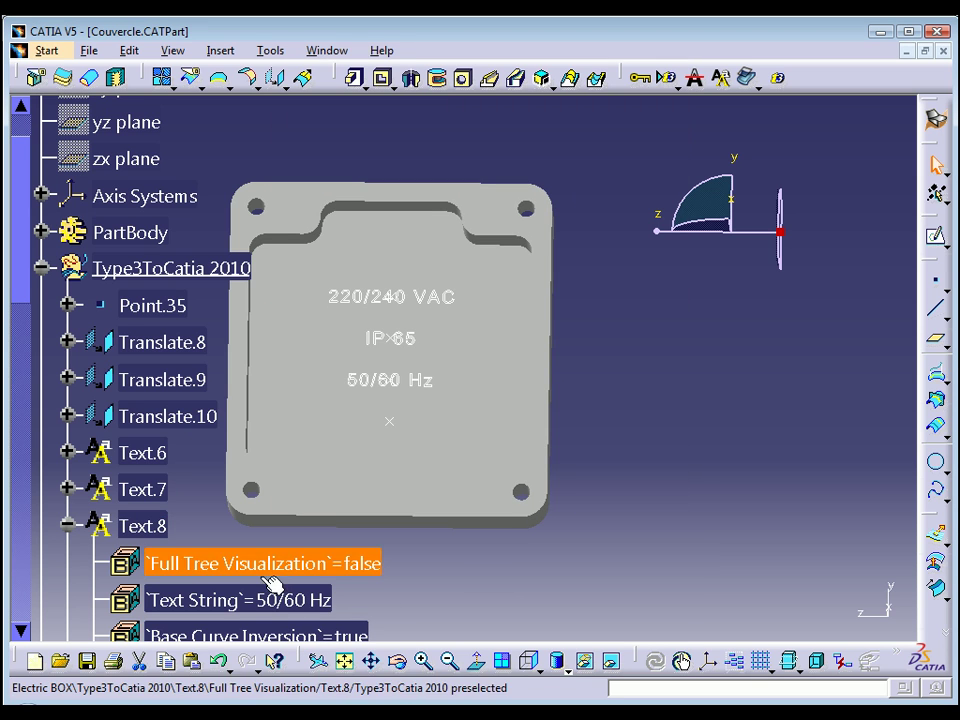
click(68, 537)
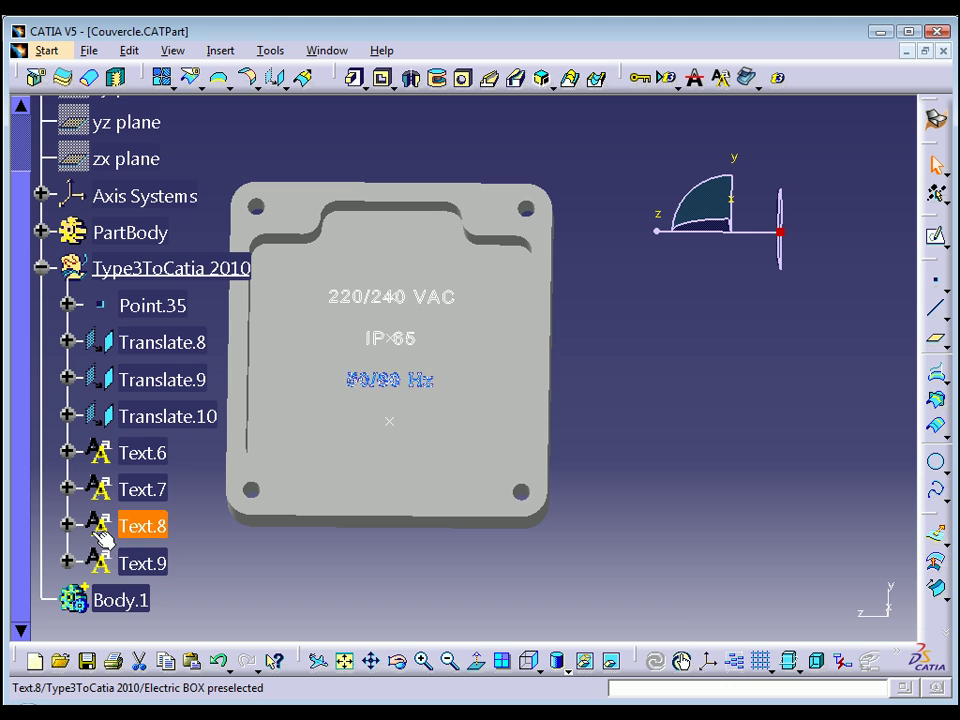
double_click(135, 563)
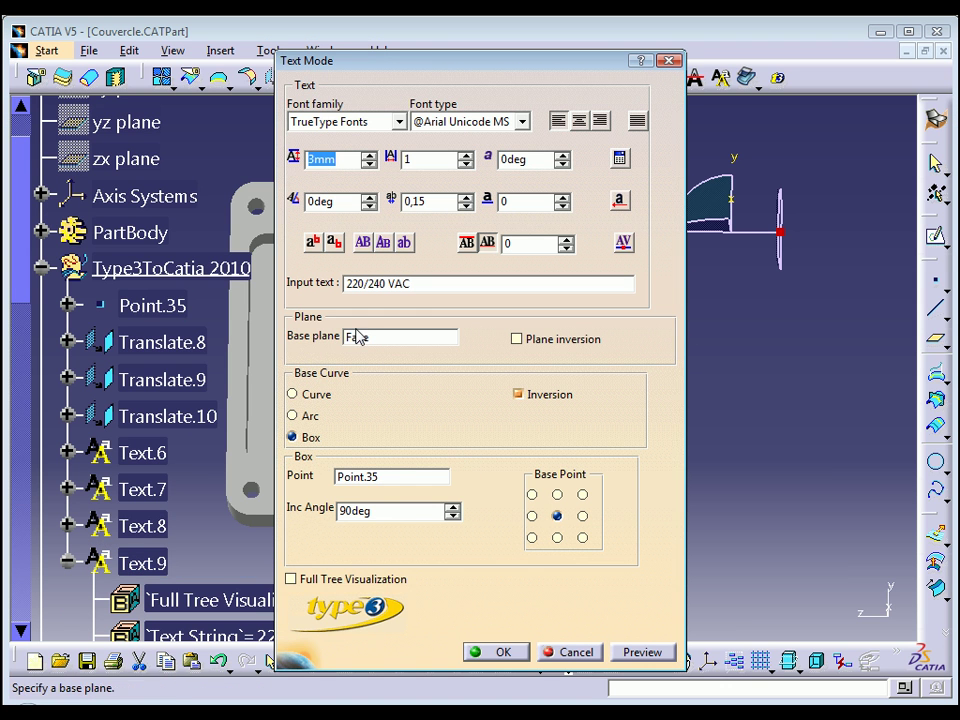
Anchor Text.9 at Translate.10, clear its text, and set the font to Vision numeric Font / Vn Symbols
click(362, 477)
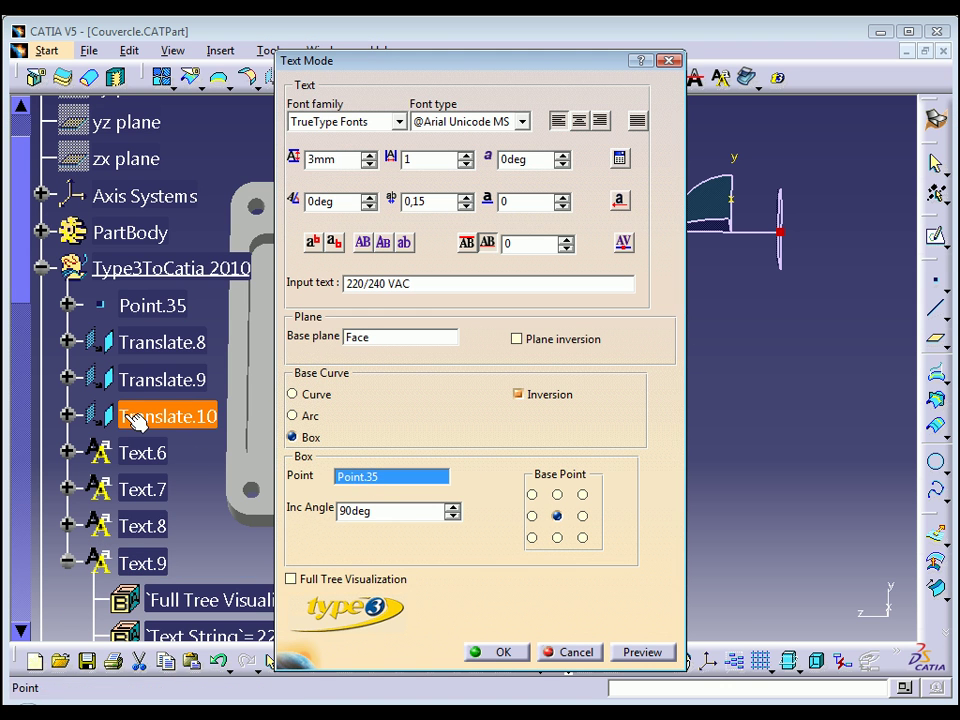
click(121, 414)
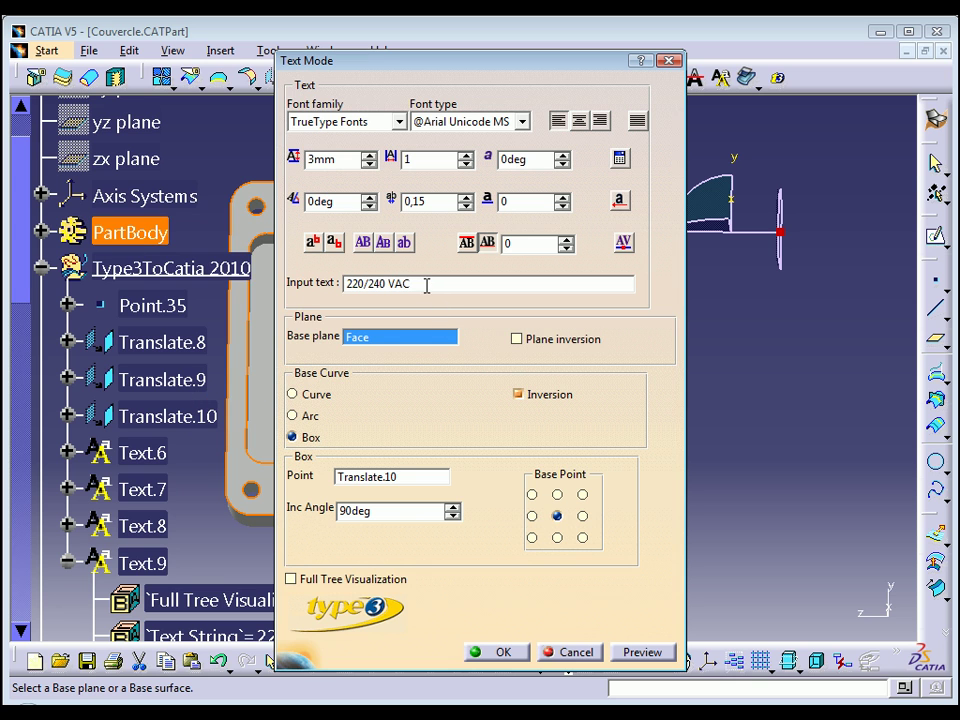
drag(427, 285, 259, 286)
key(BackSpace)
click(399, 121)
click(368, 154)
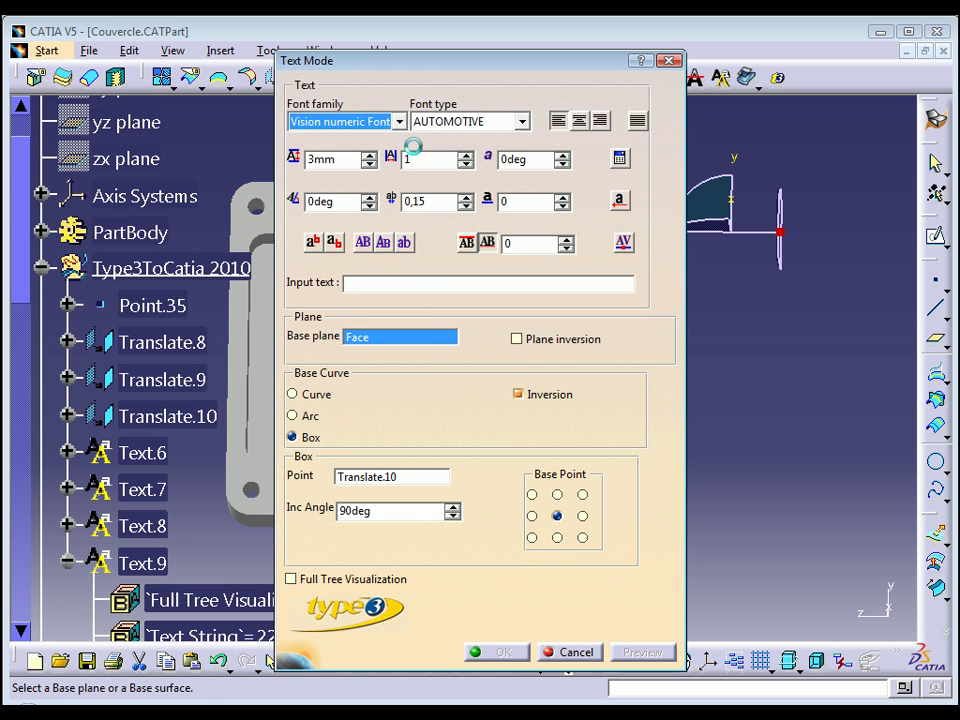
click(521, 124)
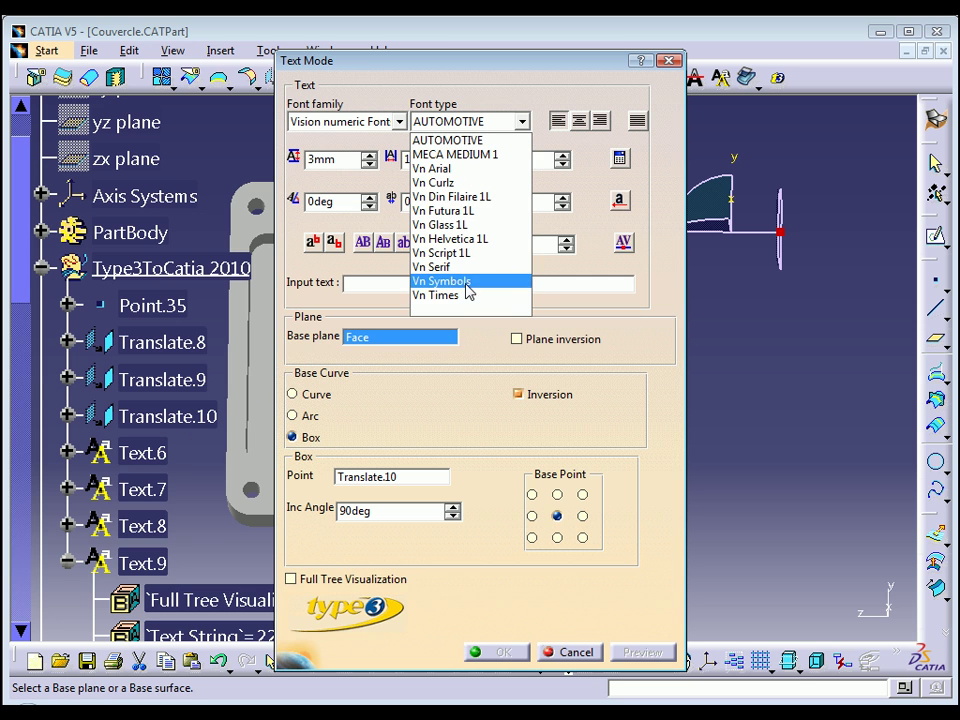
click(466, 281)
Insert the CE mark and gear symbol characters into Text.9
click(619, 200)
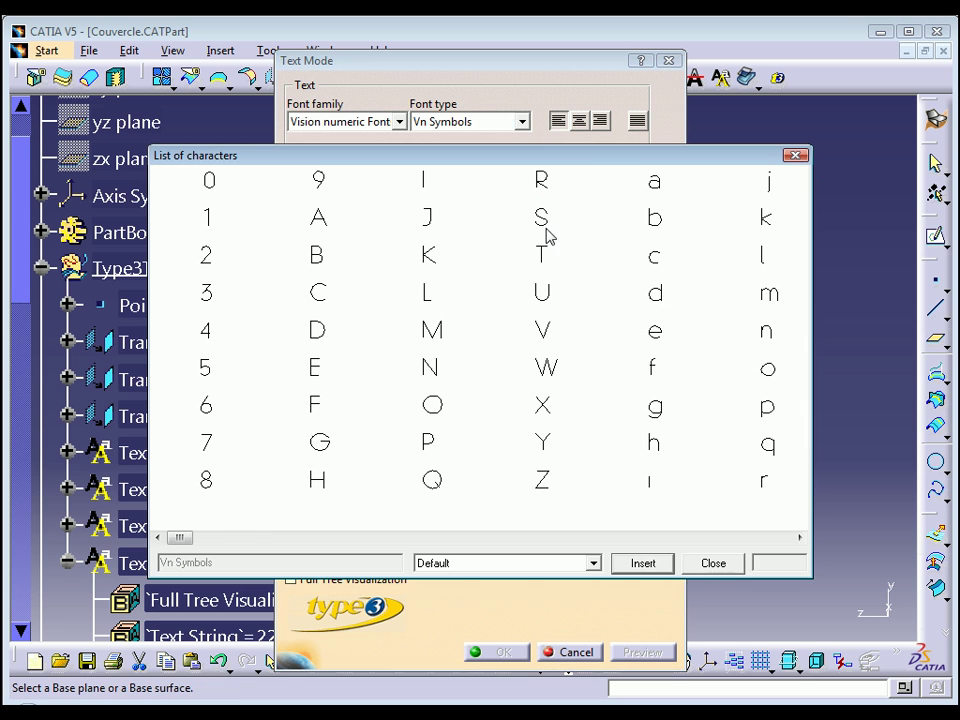
drag(185, 538, 803, 553)
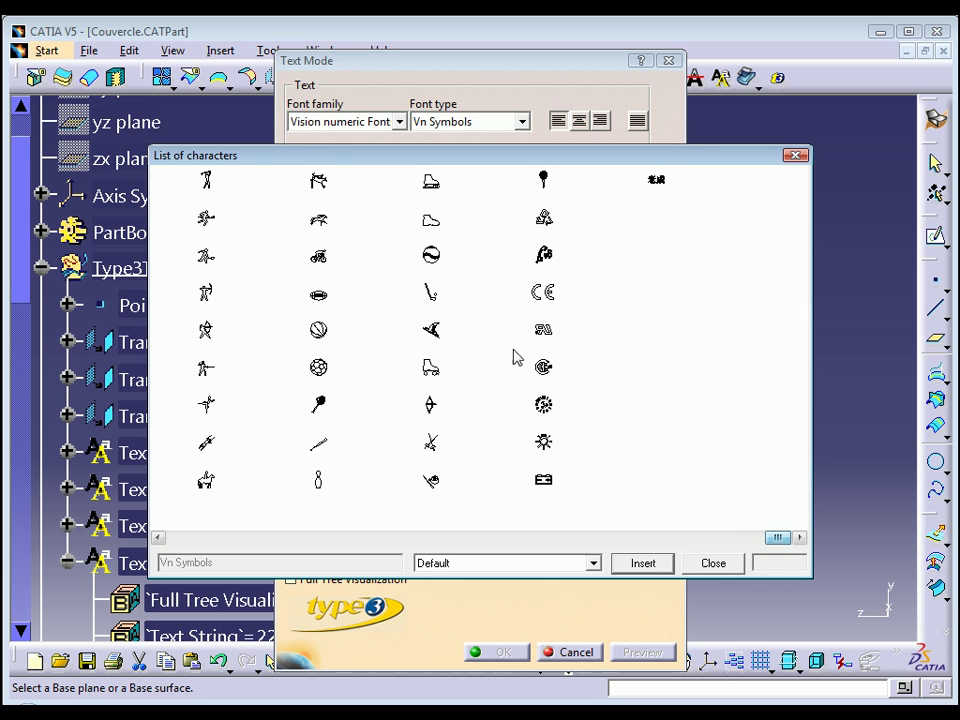
click(549, 293)
click(648, 564)
click(541, 410)
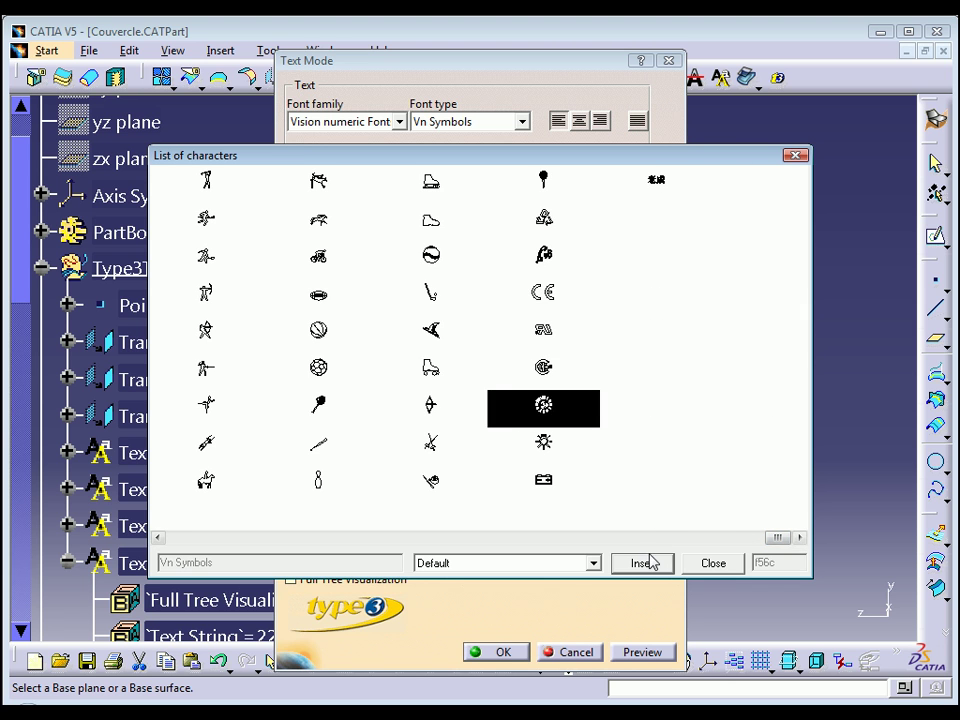
click(716, 564)
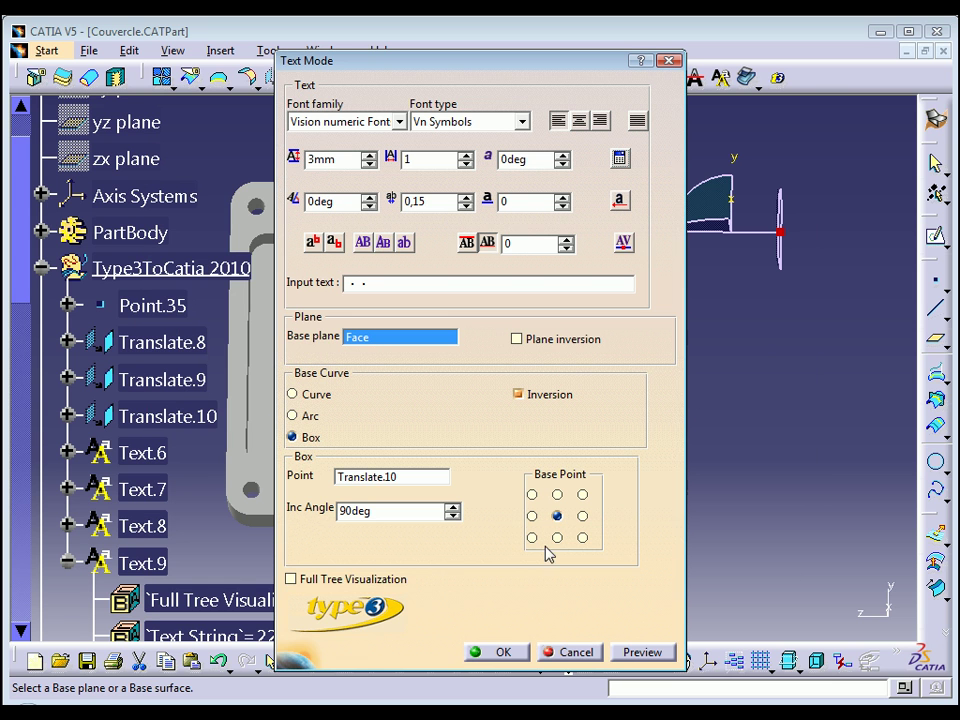
click(500, 652)
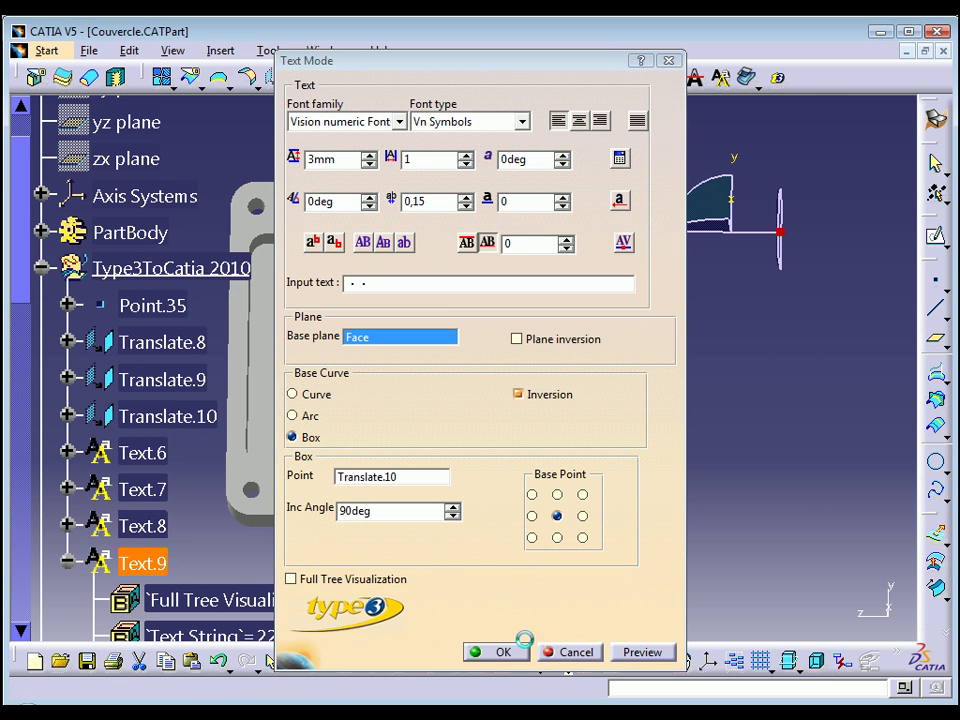
Edit Text.9's Text String to space the CE and gear symbols further apart
mouse_move(450, 566)
middle_down()
mouse_move(510, 506)
mouse_move(497, 360)
mouse_move(545, 460)
mouse_move(591, 446)
mouse_move(602, 429)
mouse_move(561, 452)
mouse_move(561, 508)
middle_up()
scroll(561, 508, up, 2)
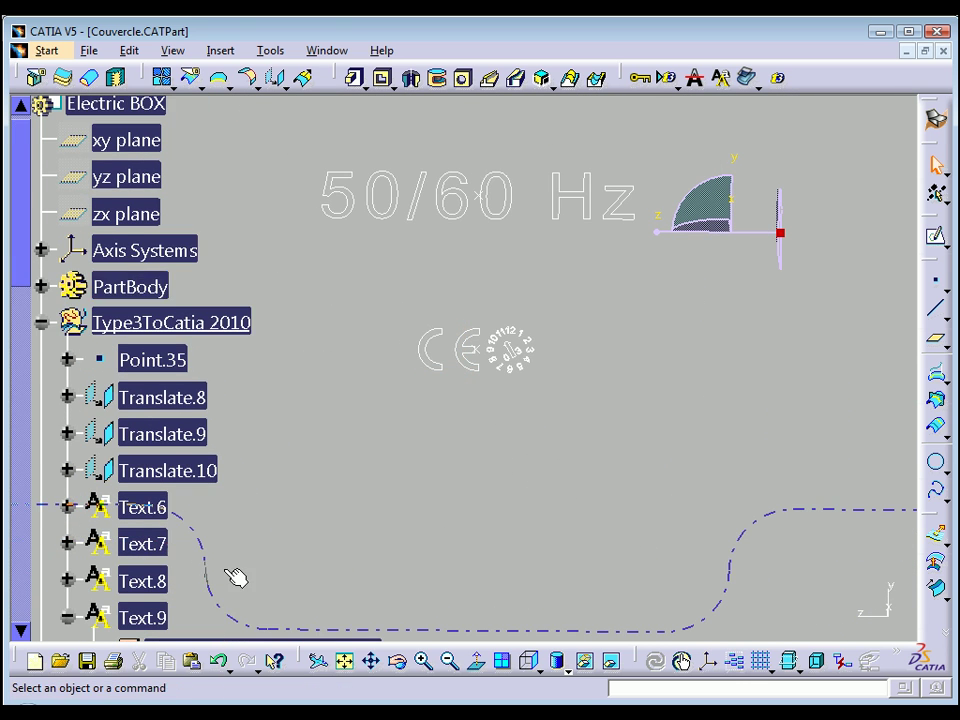
scroll(210, 560, down, 3)
scroll(200, 565, down, 3)
double_click(227, 471)
click(416, 511)
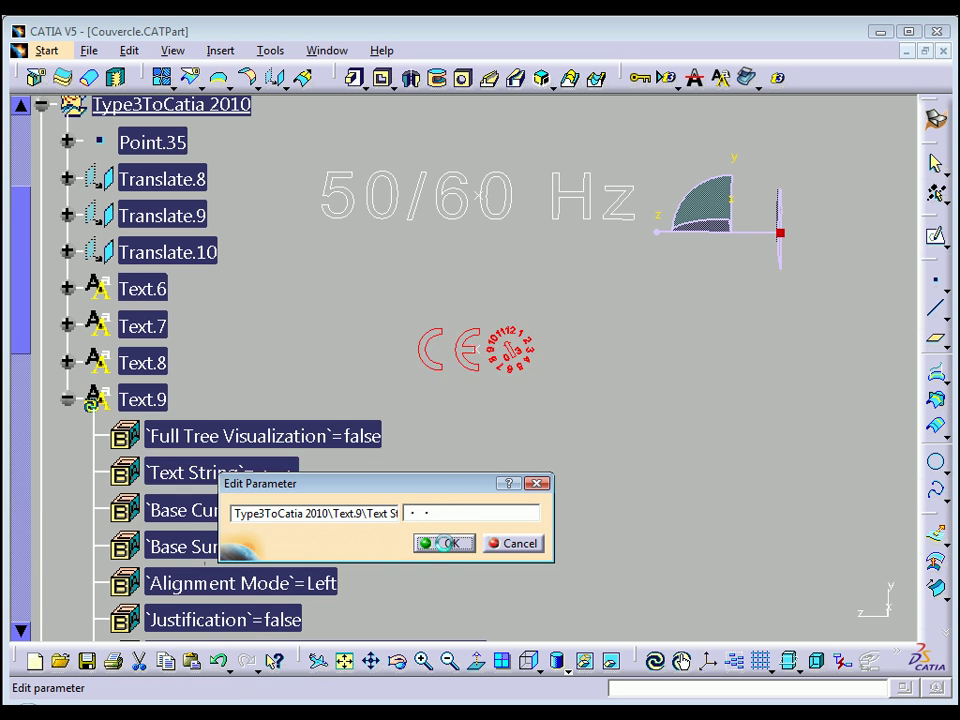
click(452, 544)
Set Text.9's height to 5 mm
scroll(240, 565, down, 1)
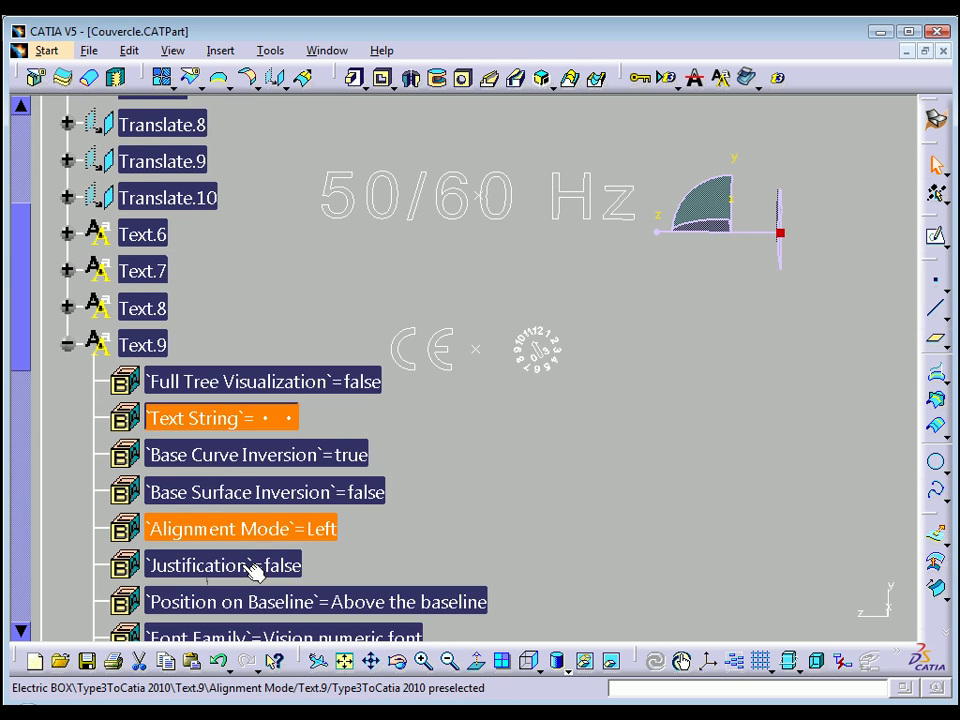
scroll(265, 575, down, 1)
scroll(278, 578, down, 1)
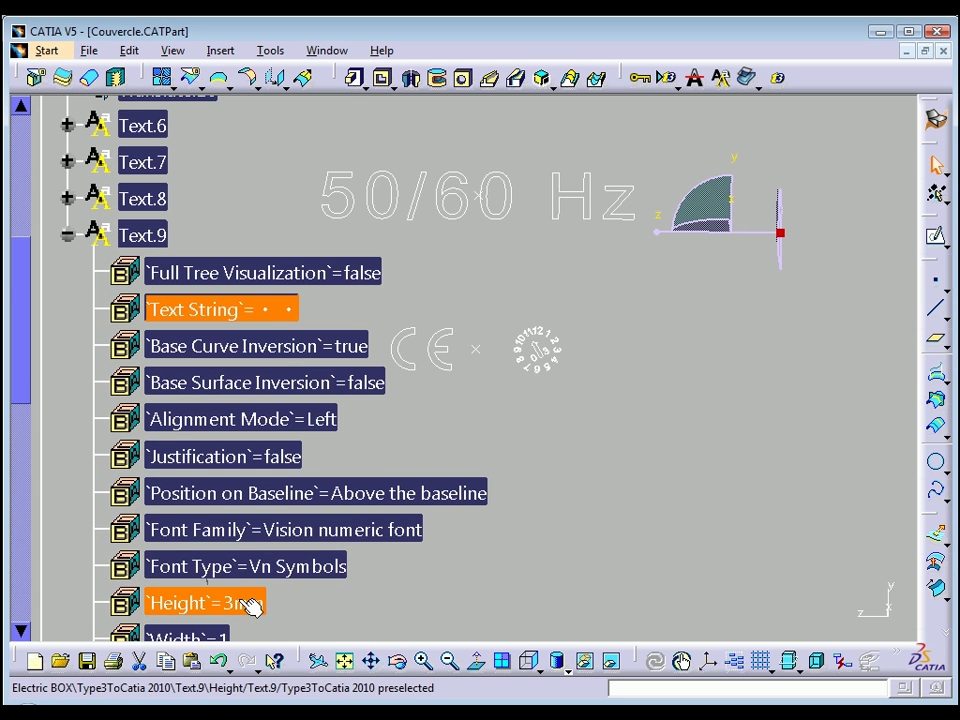
double_click(248, 601)
text(5)
click(472, 673)
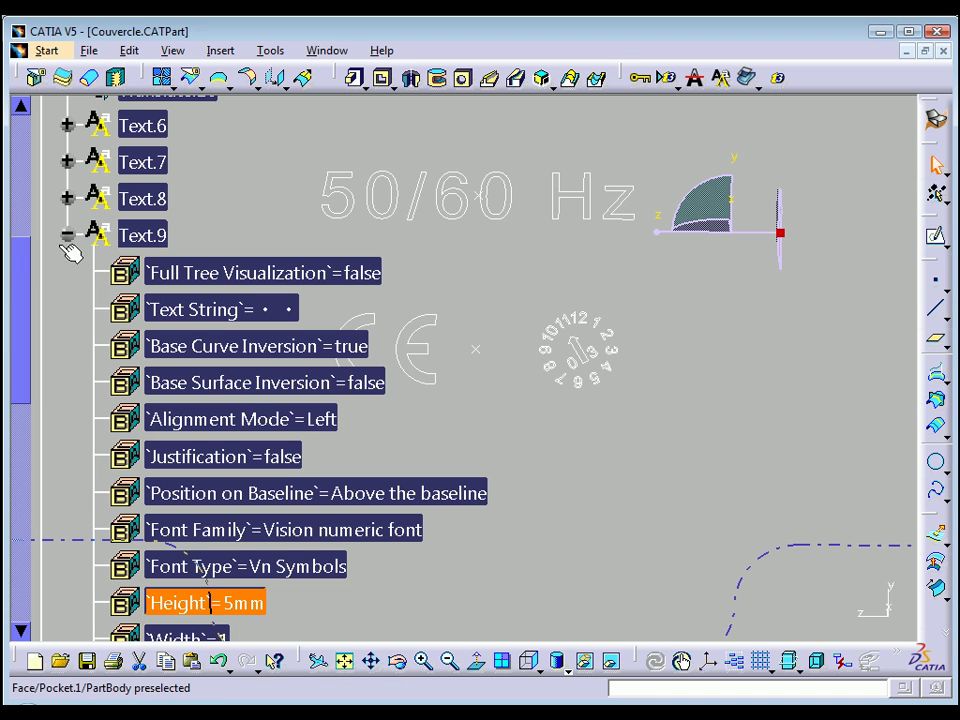
click(66, 234)
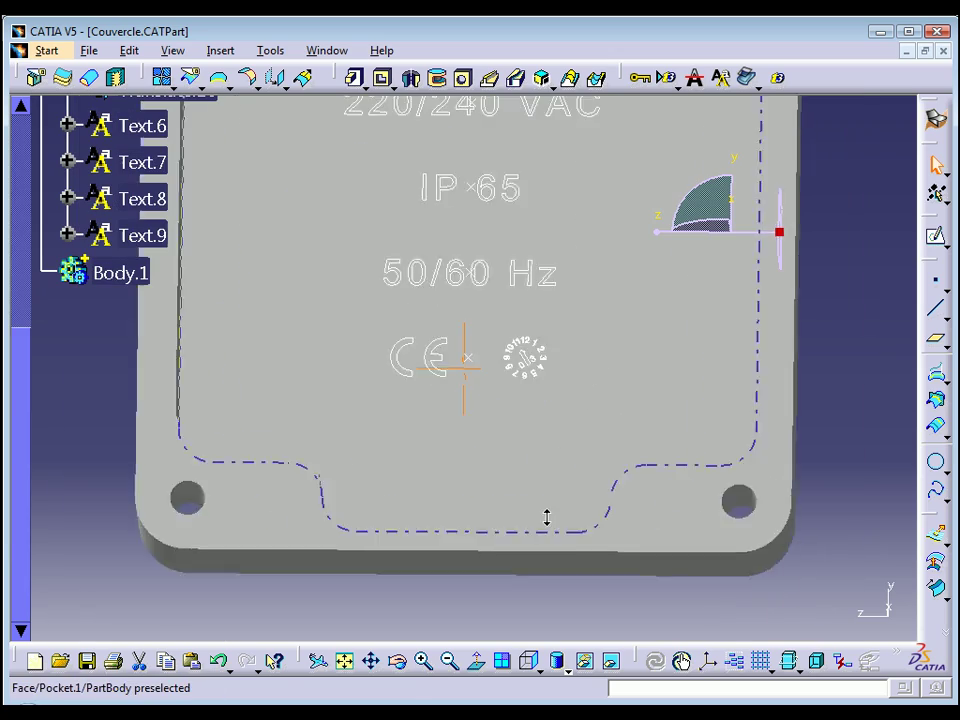
mouse_move(513, 432)
middle_down()
mouse_move(571, 570)
mouse_move(463, 557)
middle_up()
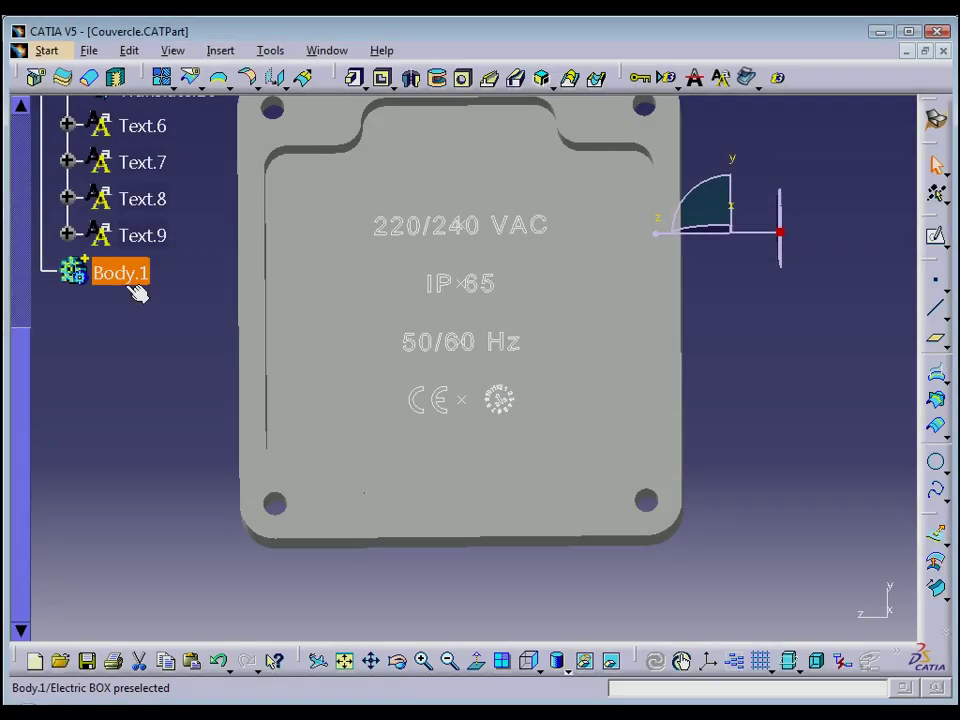
Pad Text.6 in Body.1 by 0.35 mm with mirrored extent
right_click(138, 290)
click(155, 403)
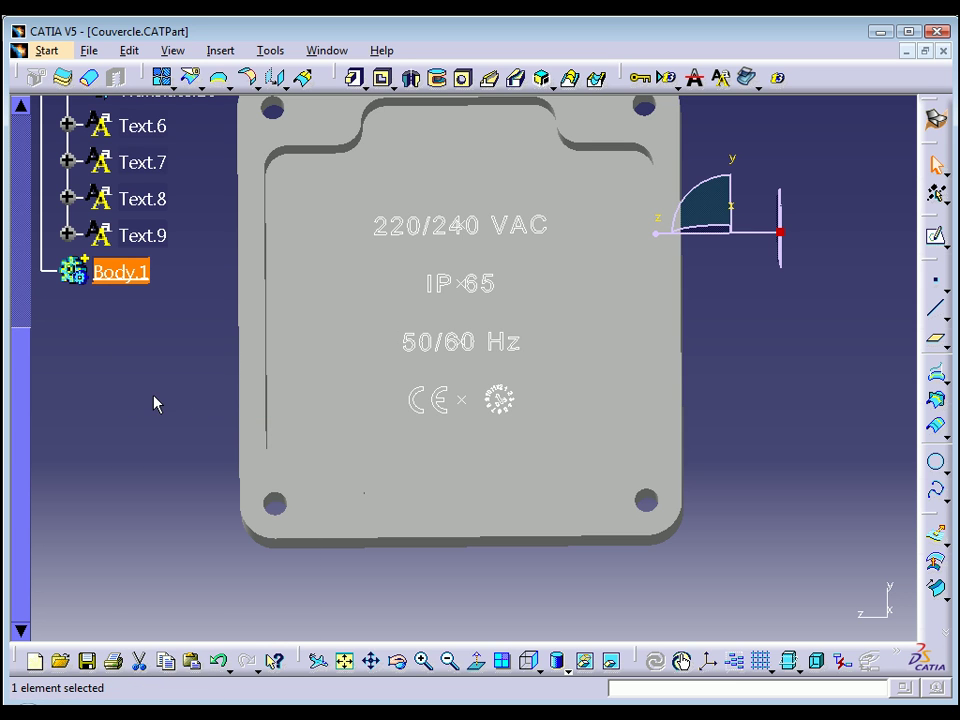
scroll(200, 300, up, 2)
click(154, 188)
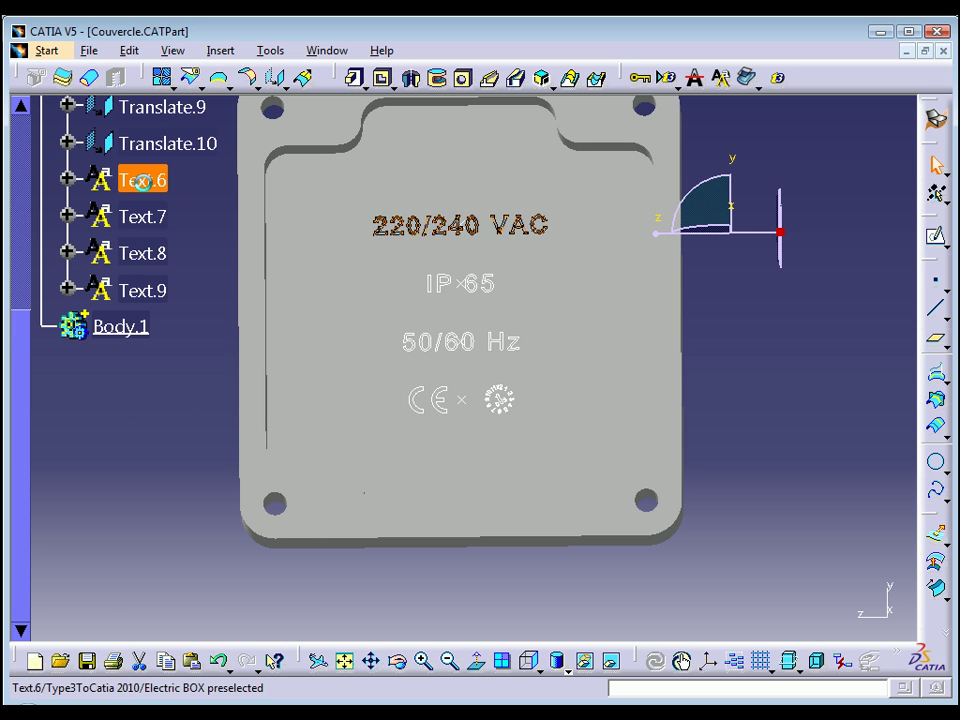
click(357, 86)
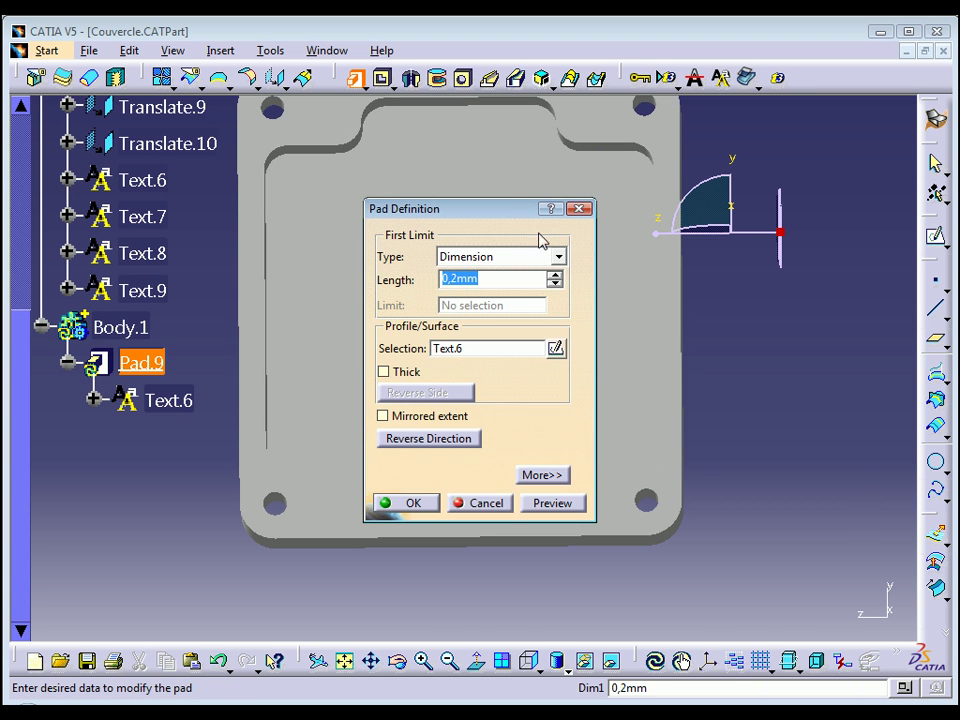
text(0.35)
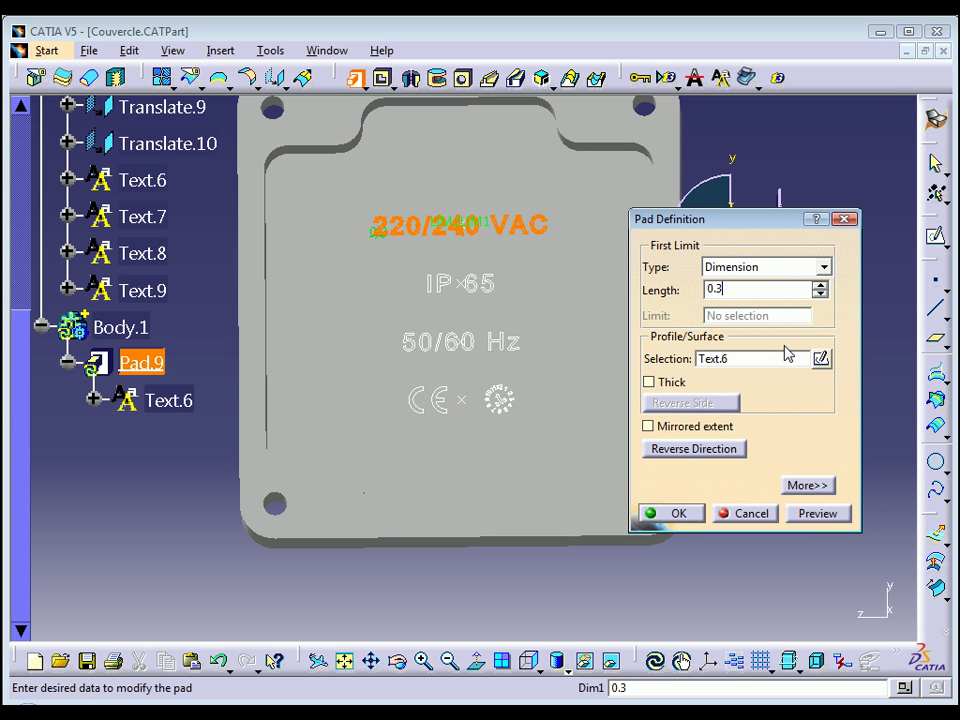
click(665, 426)
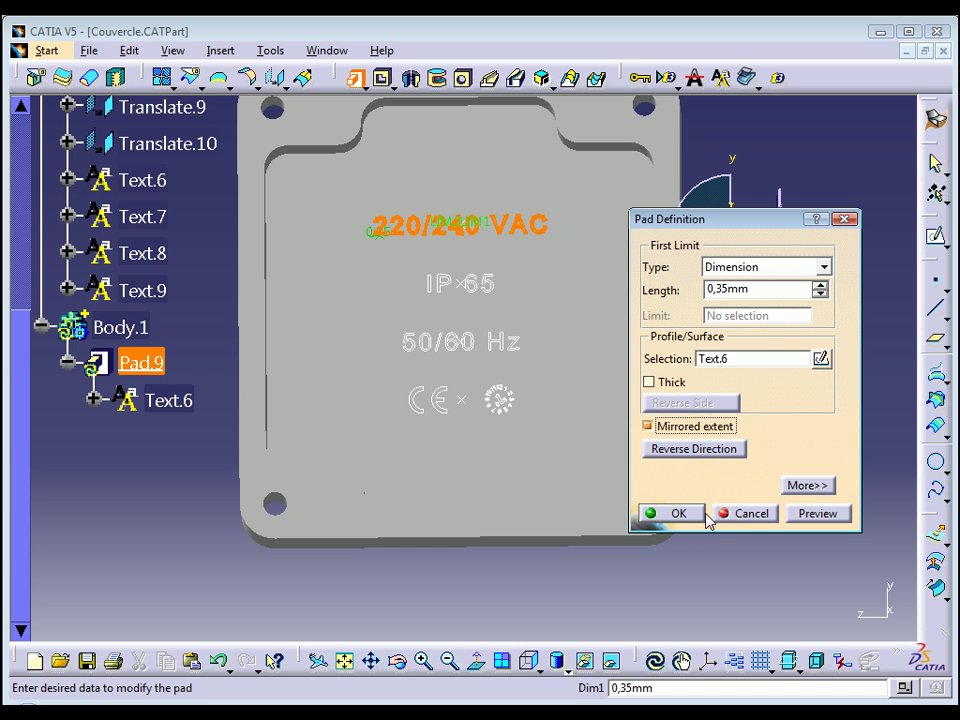
click(686, 520)
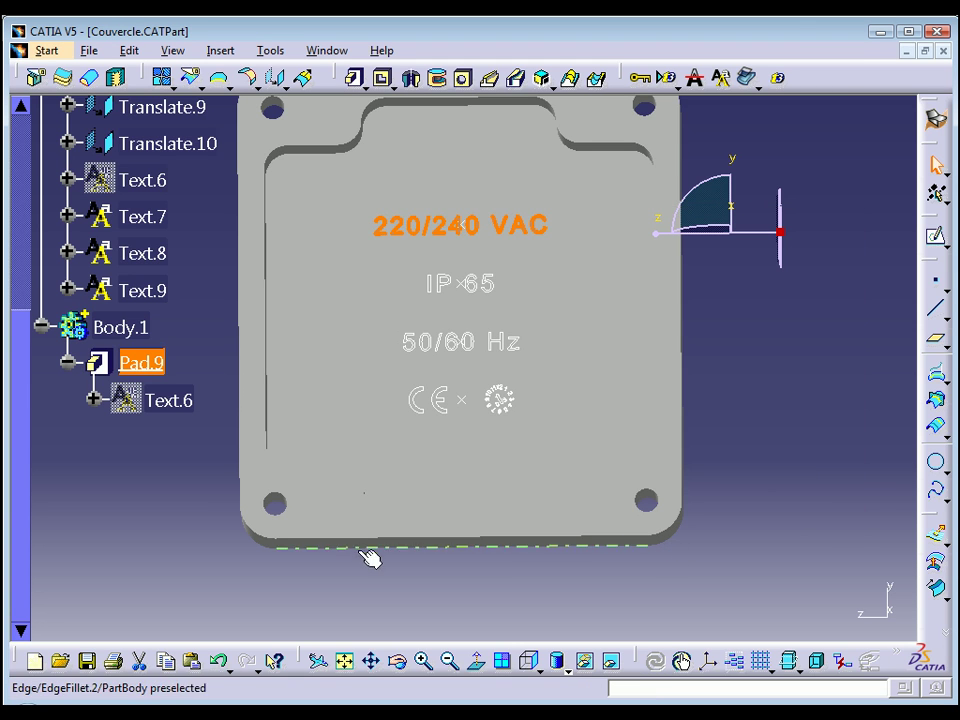
click(208, 515)
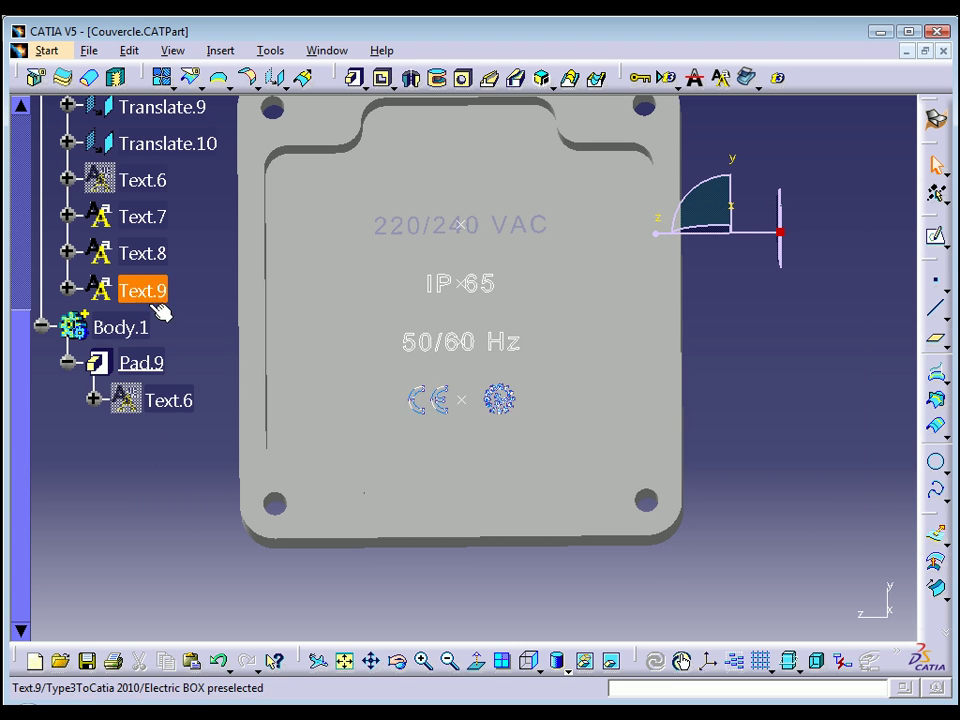
Pad Text.7, Text.8 and Text.9 (IP 65, 50/60 Hz, CE/gear) with mirrored extent
click(152, 216)
click(357, 80)
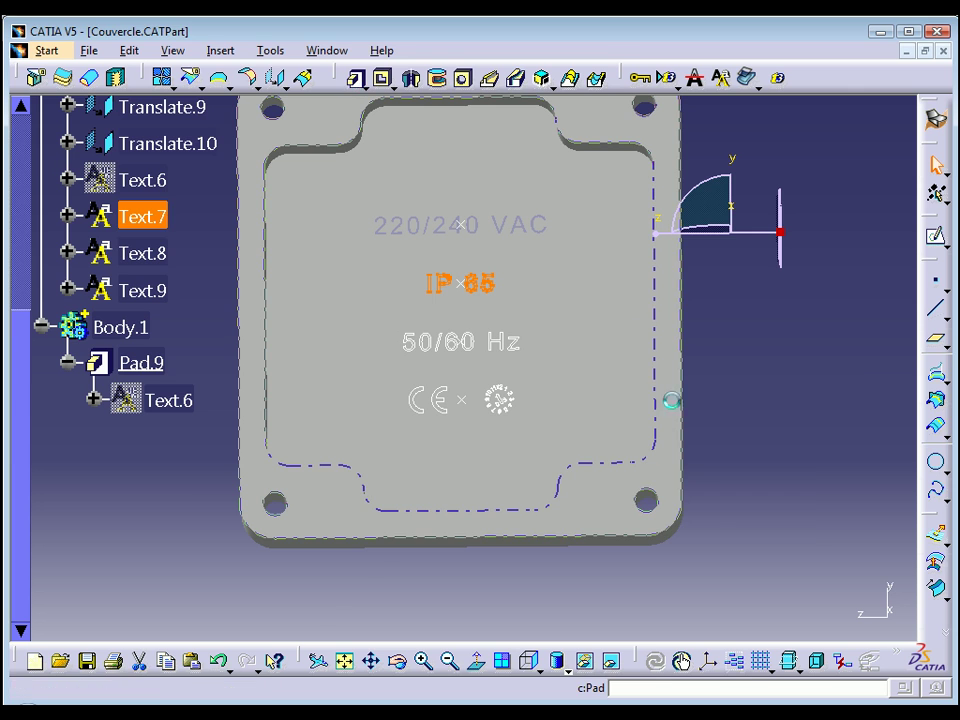
click(648, 426)
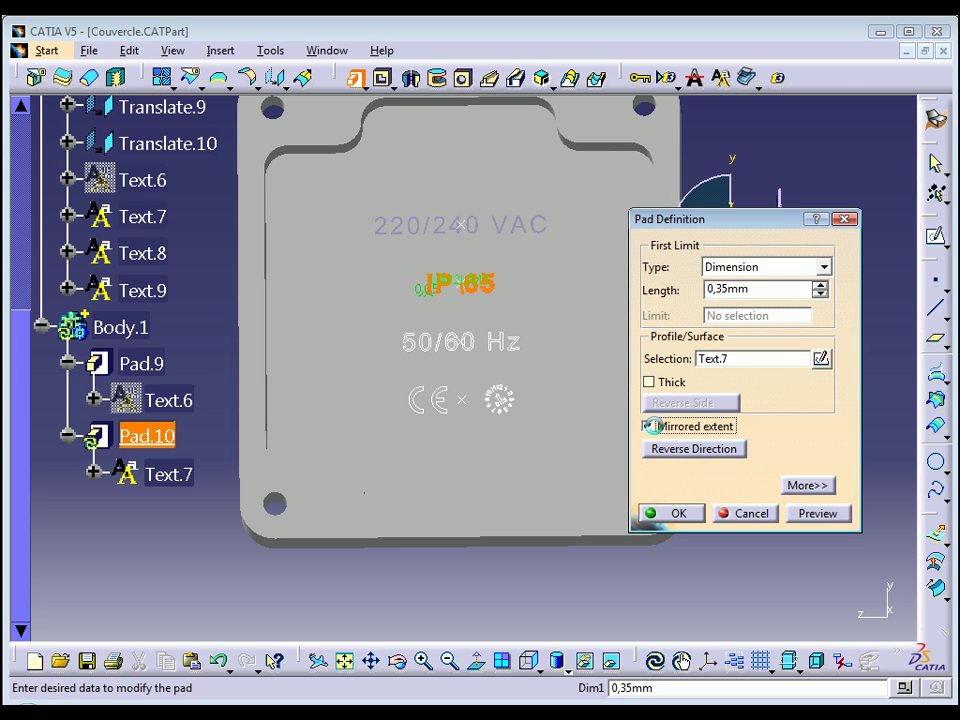
click(674, 513)
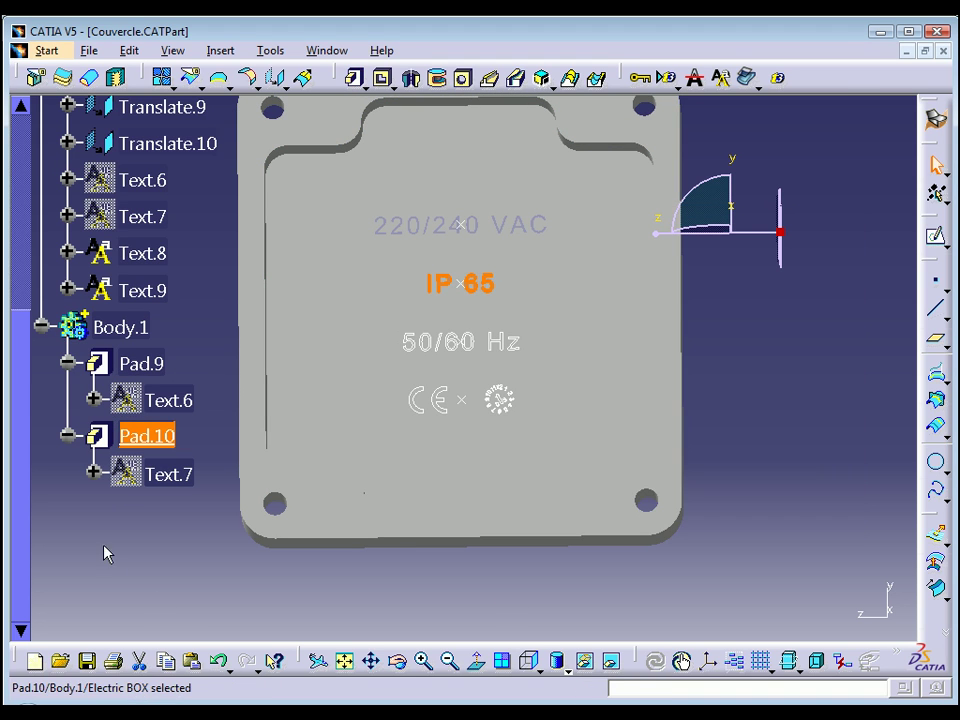
click(142, 253)
click(355, 80)
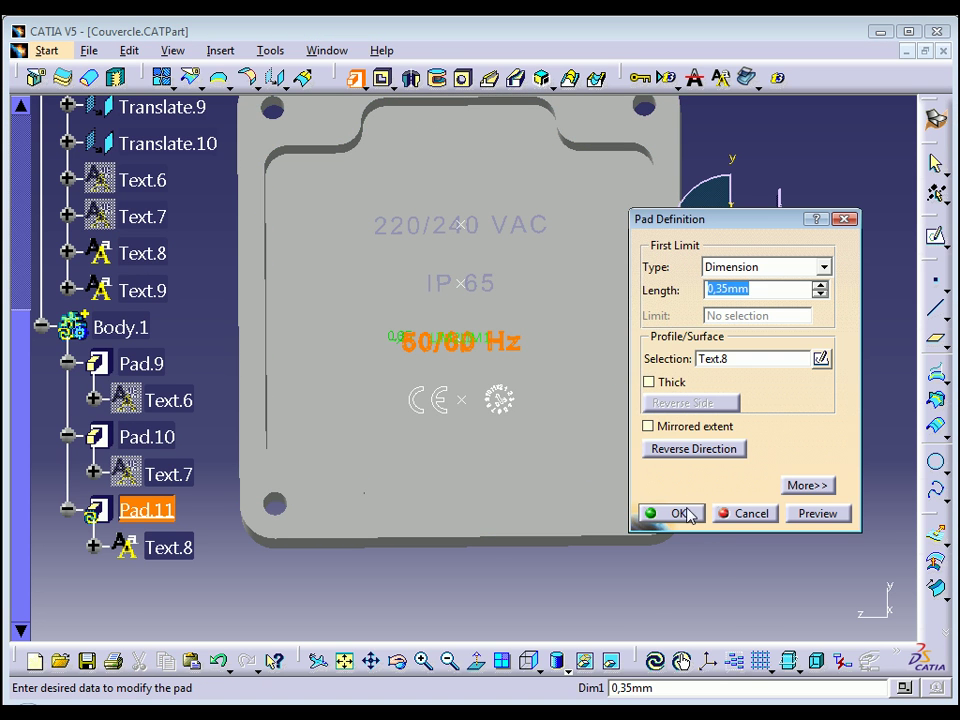
click(648, 426)
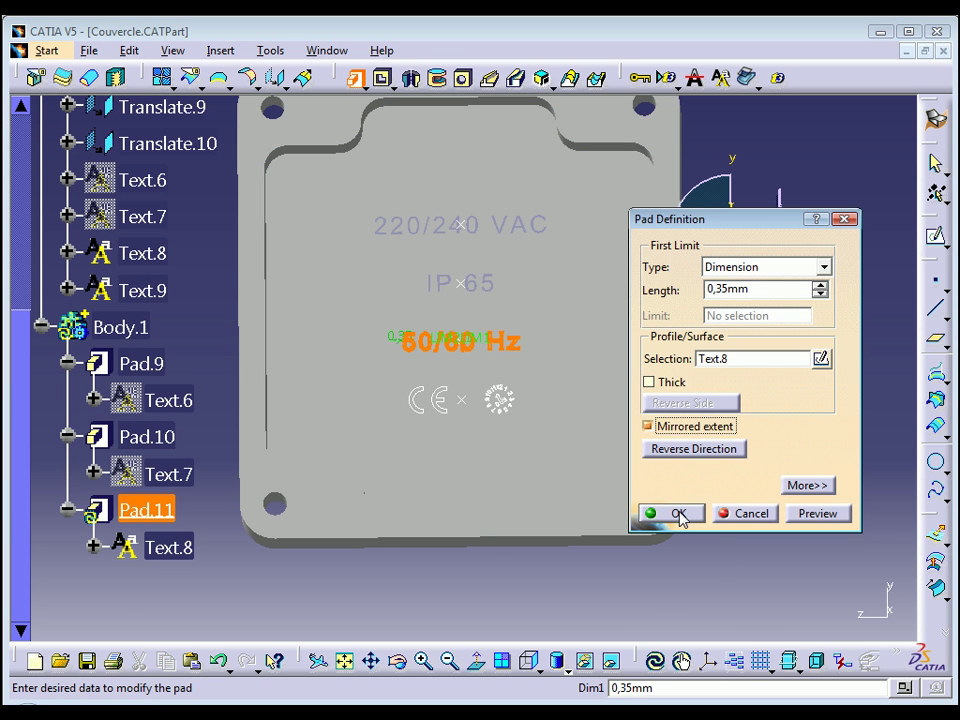
click(679, 513)
click(143, 296)
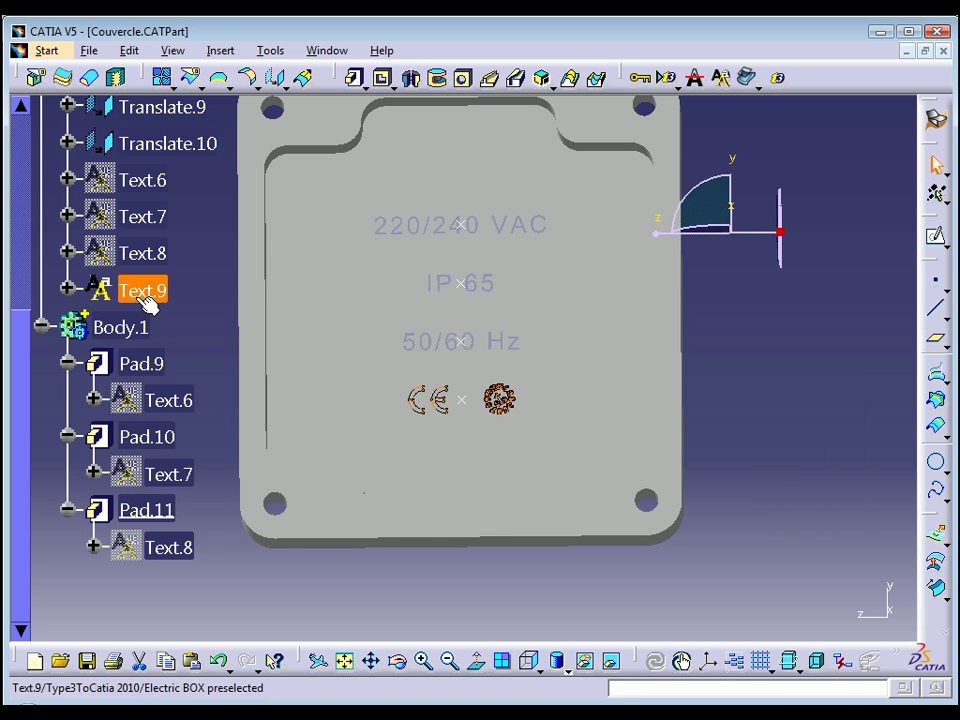
click(355, 79)
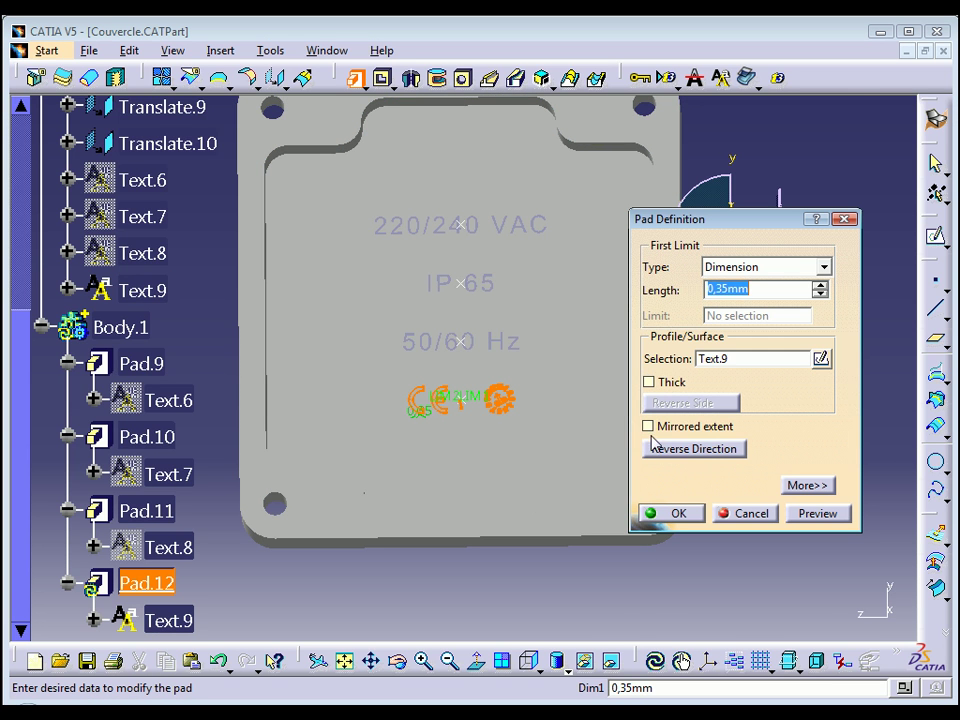
click(648, 426)
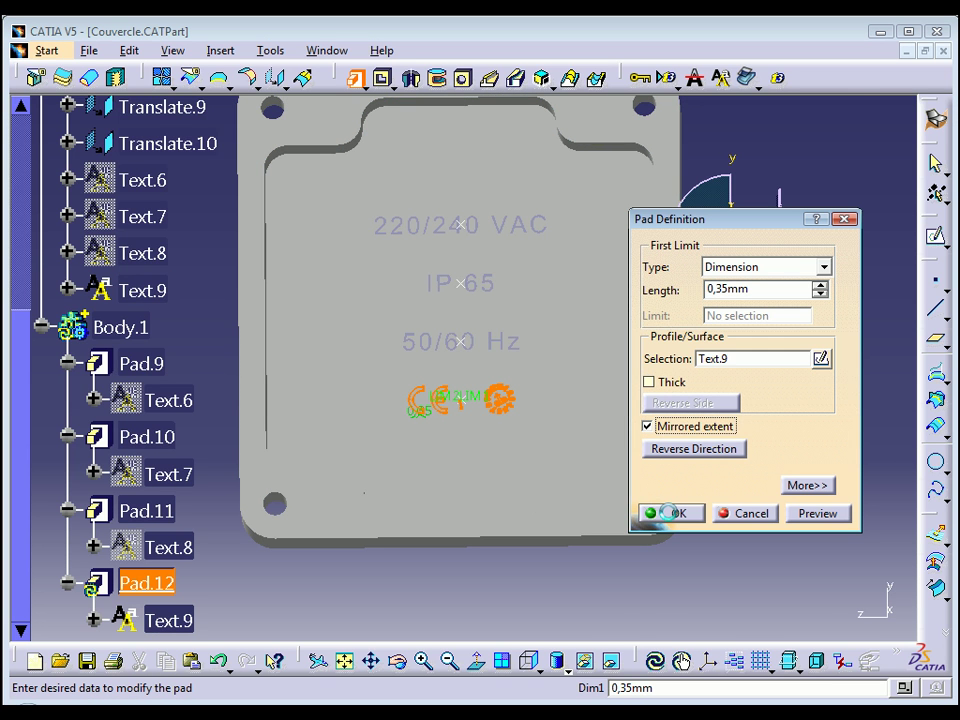
click(672, 514)
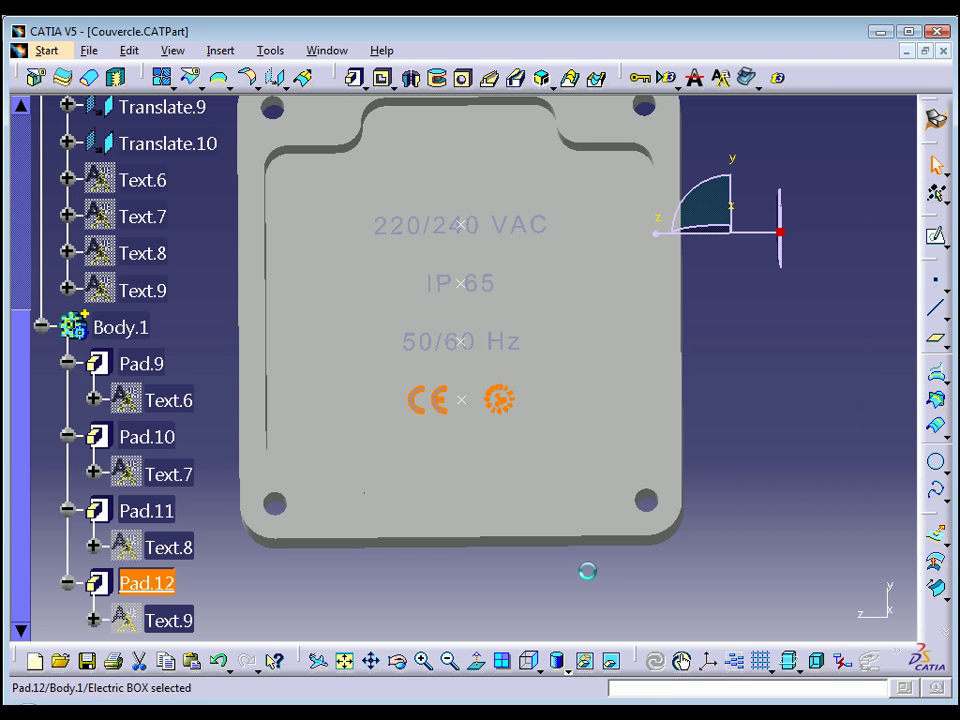
Set Point.35's H coordinate to 17 mm, shifting all marking lines on the lid
scroll(150, 250, up, 3)
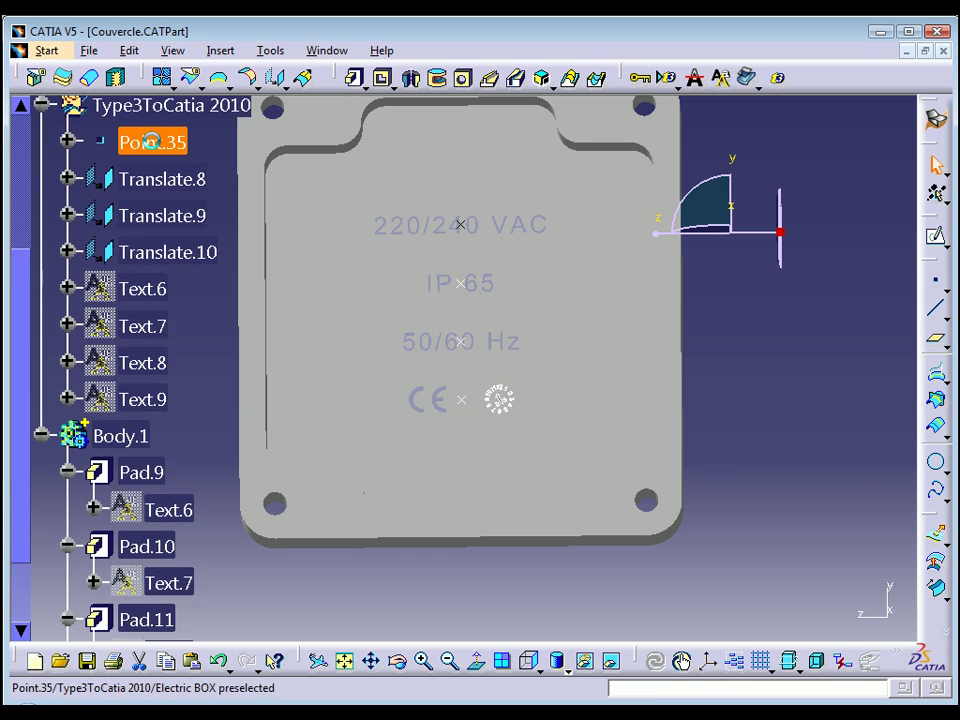
double_click(152, 142)
drag(450, 262, 764, 282)
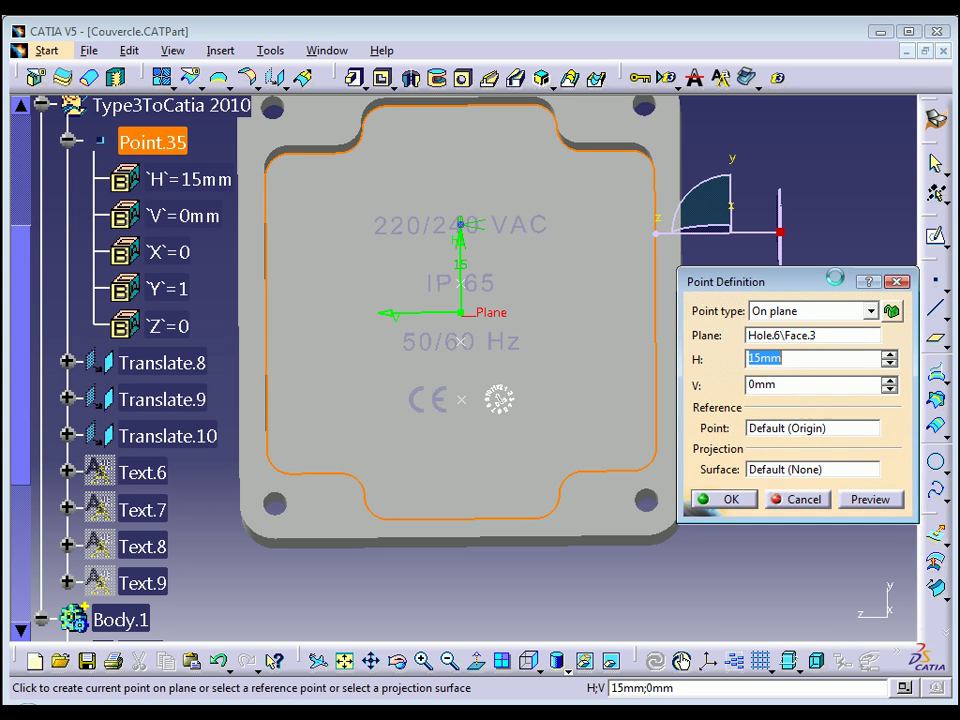
mouse_move(539, 409)
middle_down()
mouse_move(521, 431)
mouse_move(594, 384)
middle_up()
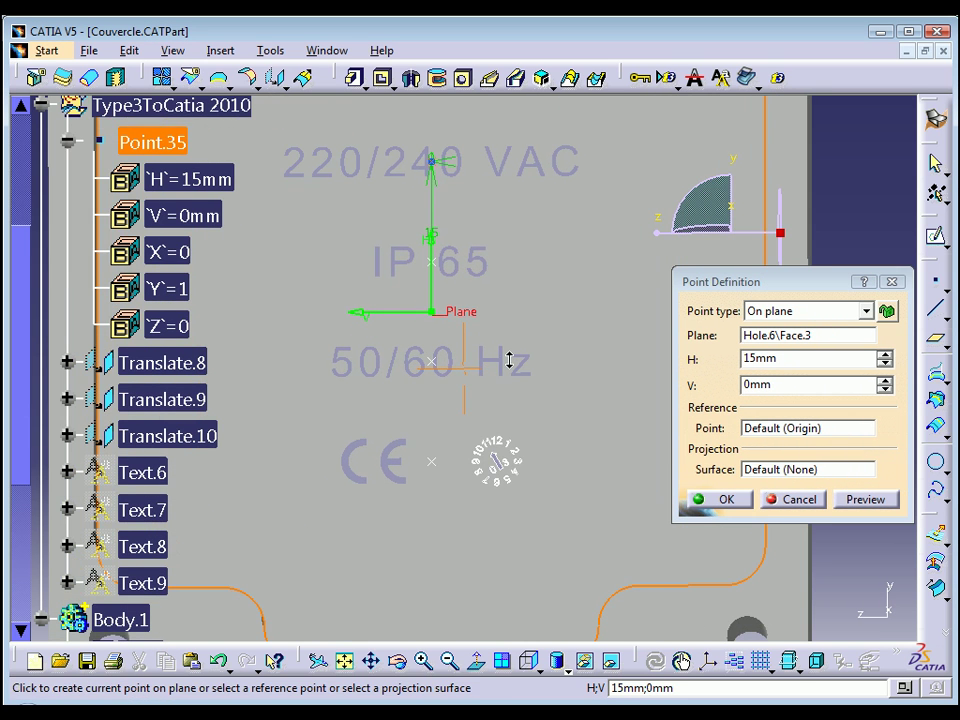
double_click(788, 360)
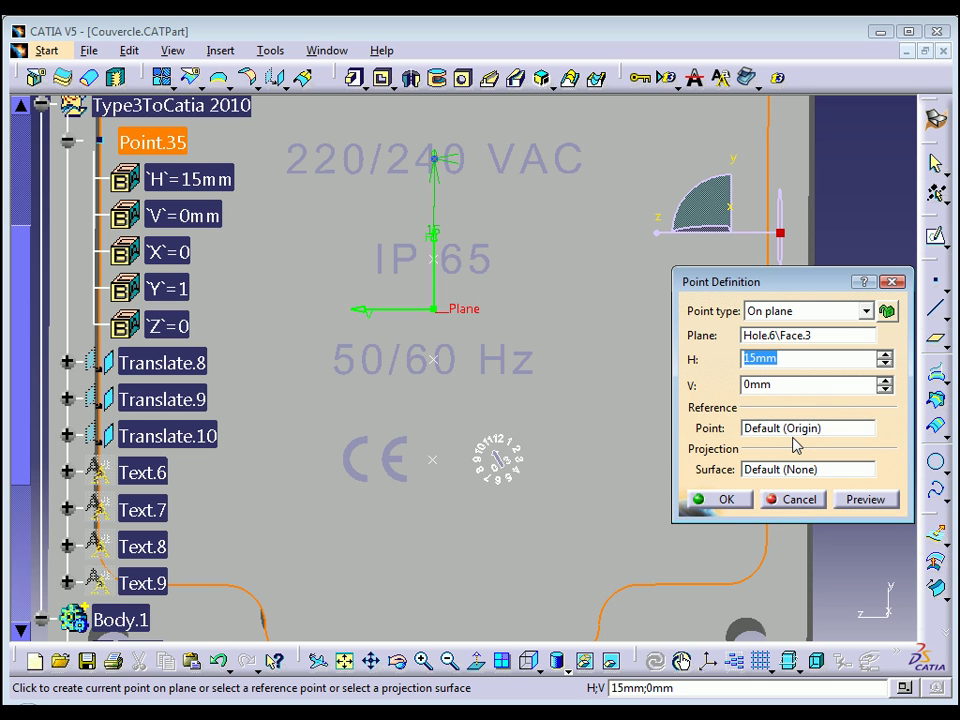
text(17)
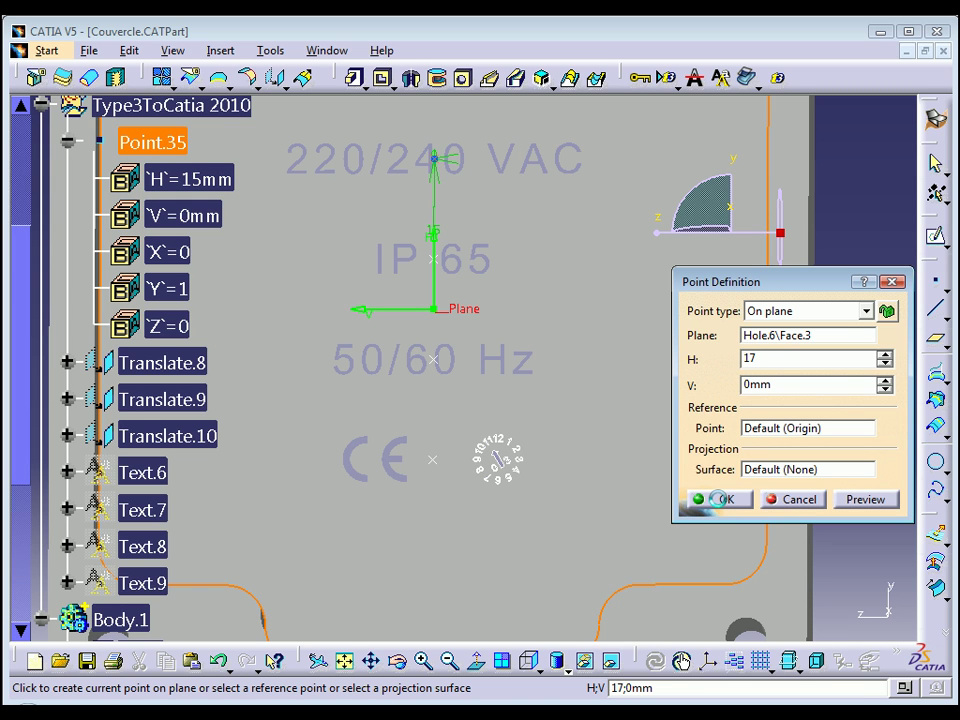
click(719, 499)
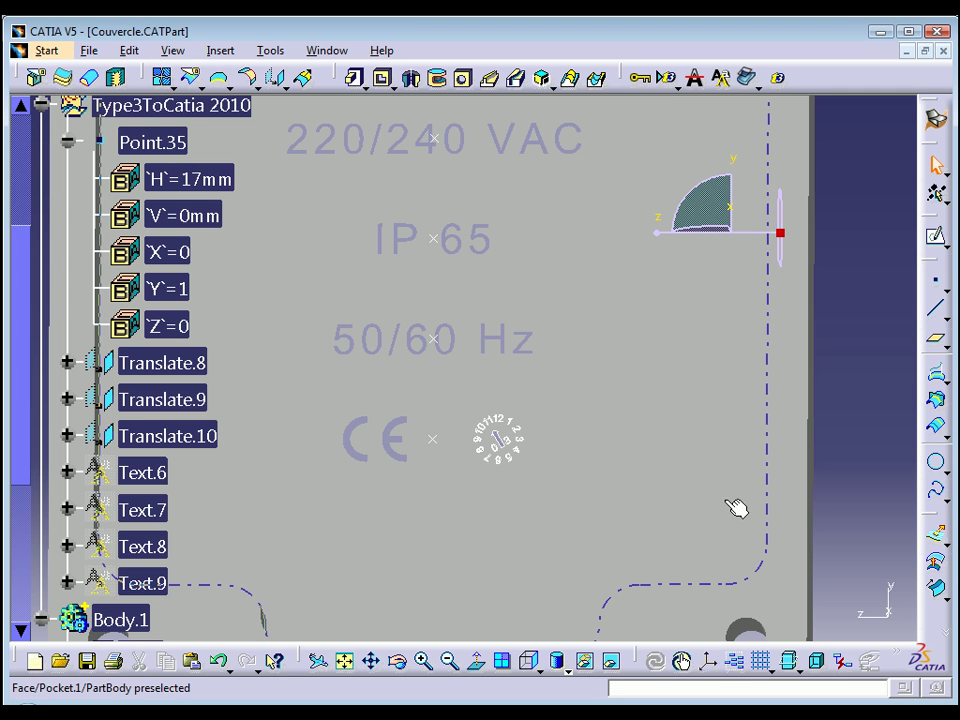
Hide Point.35 and Translate.8 through Translate.10, then zoom in on the padded markings
middle_drag(508, 523, 501, 516)
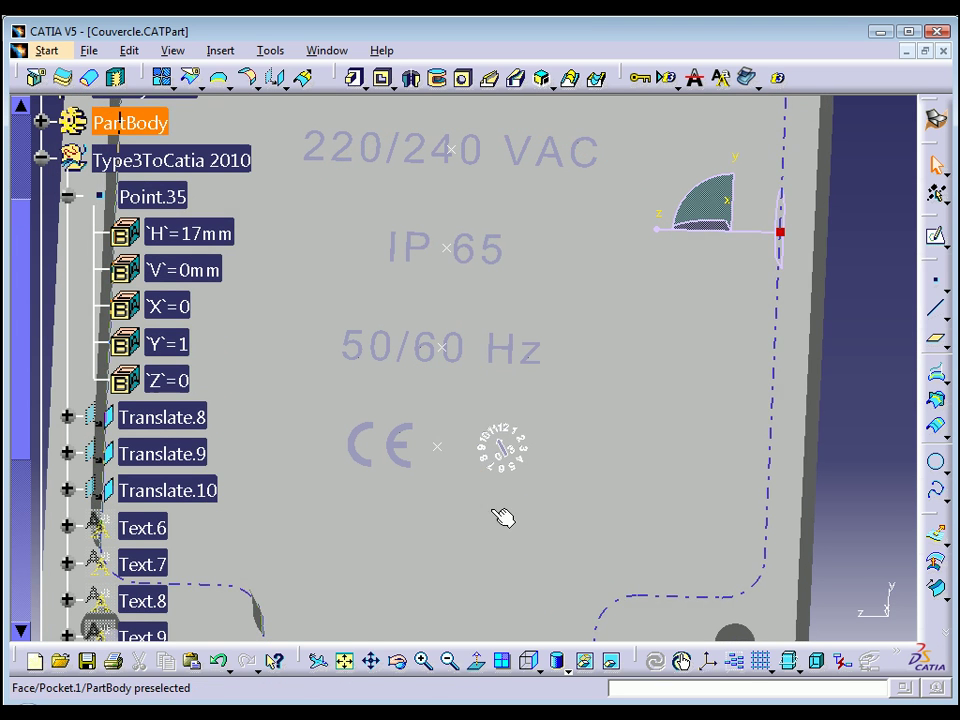
click(160, 196)
shift+click(172, 500)
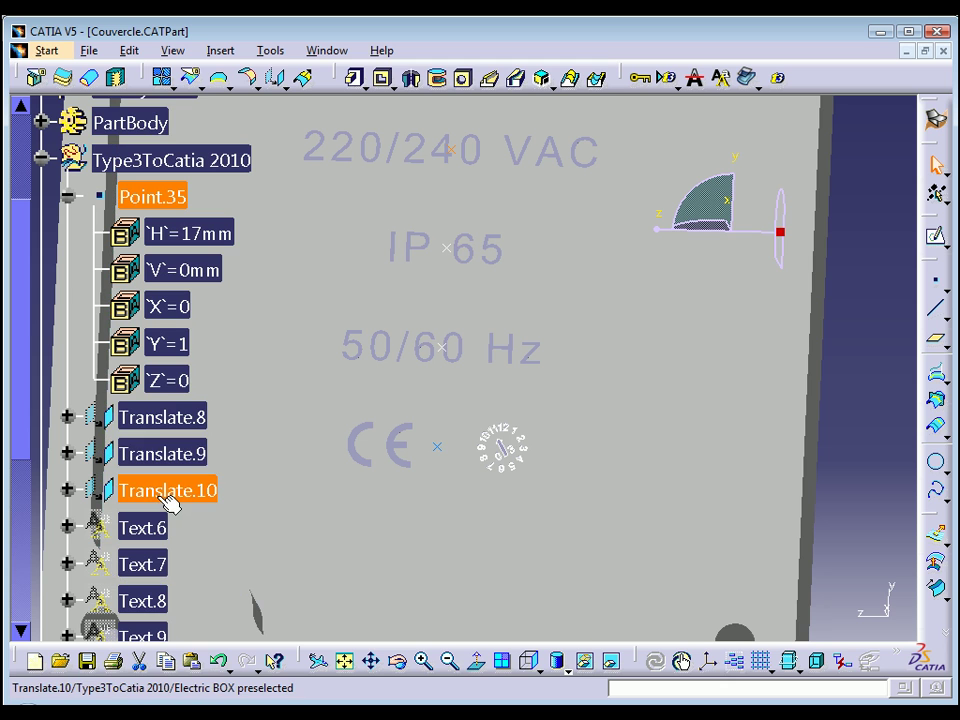
key(ctrl+h)
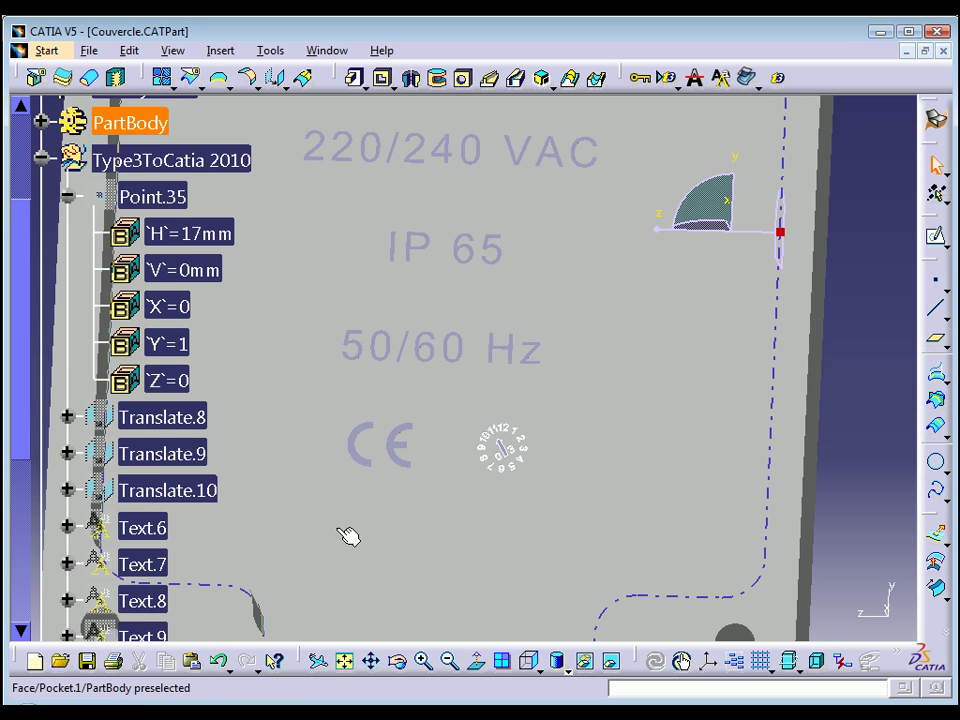
mouse_move(488, 502)
ctrl+middle_down()
mouse_move(488, 262)
mouse_move(505, 283)
mouse_move(539, 435)
ctrl+middle_up()
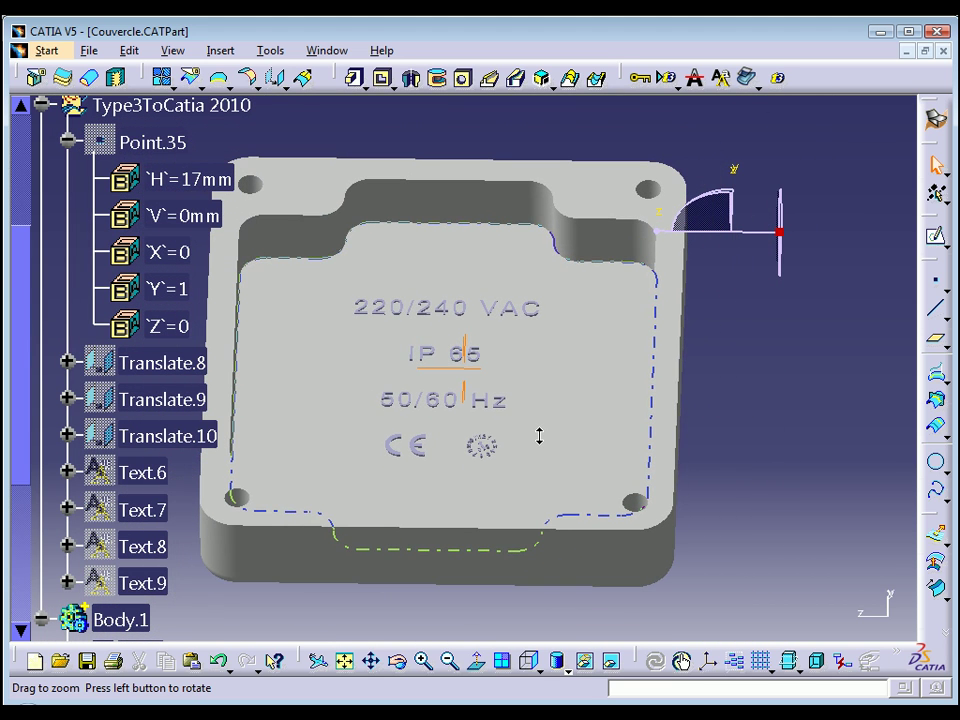